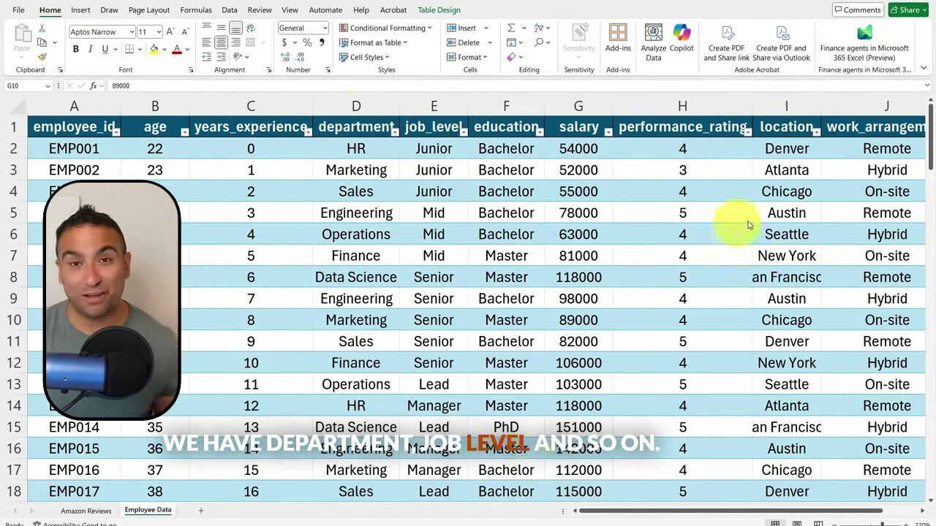
# Look over the Amazon Reviews and Employee Data sheets, ending on Employee Data
pyautogui.click(86, 512)
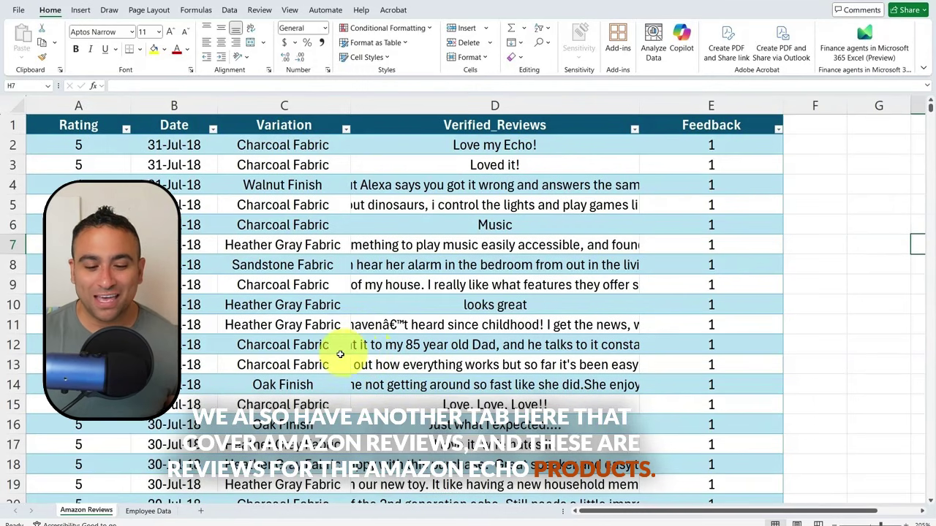
pyautogui.click(149, 511)
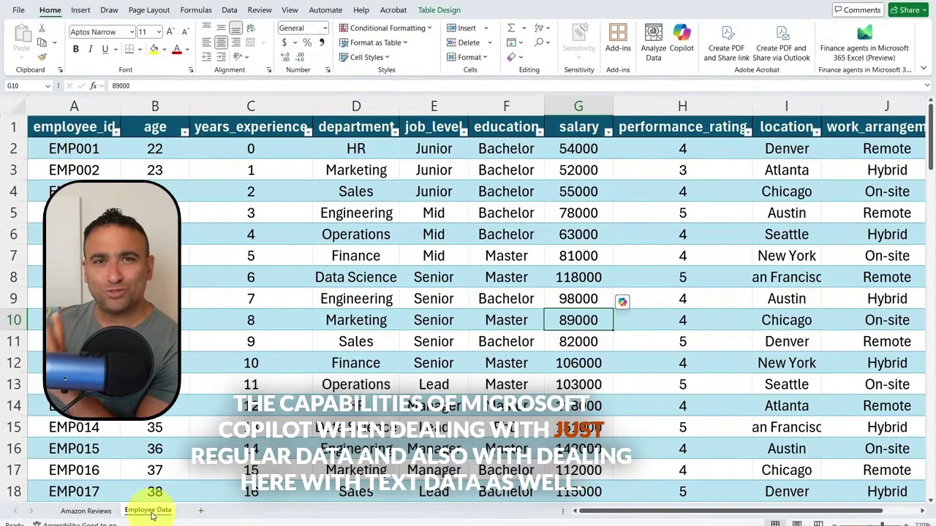
pyautogui.click(92, 511)
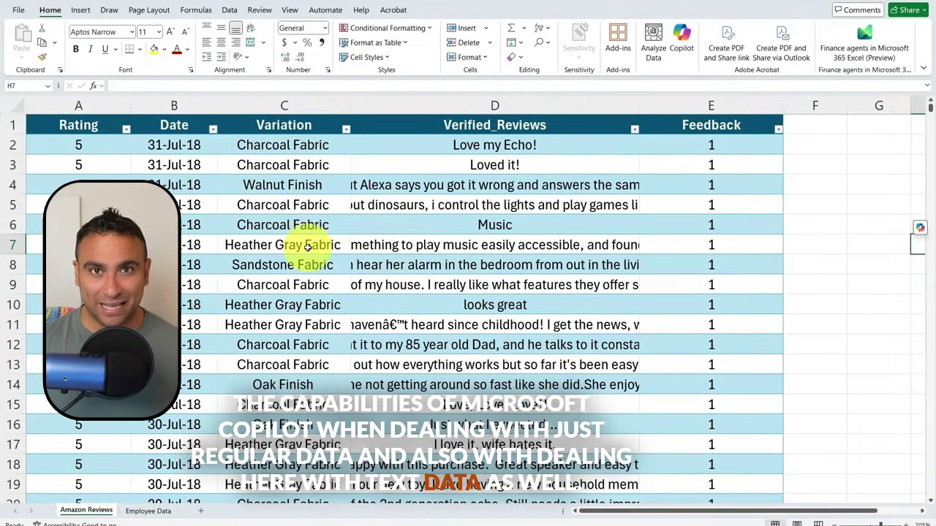
pyautogui.click(148, 510)
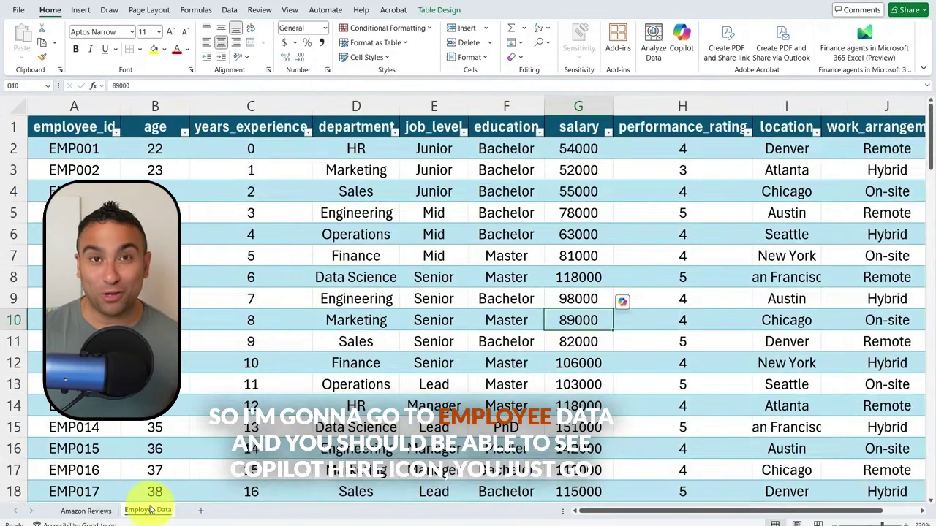
# Open Copilot, turn on AutoSave to OneDrive, and widen the Copilot pane
pyautogui.click(679, 49)
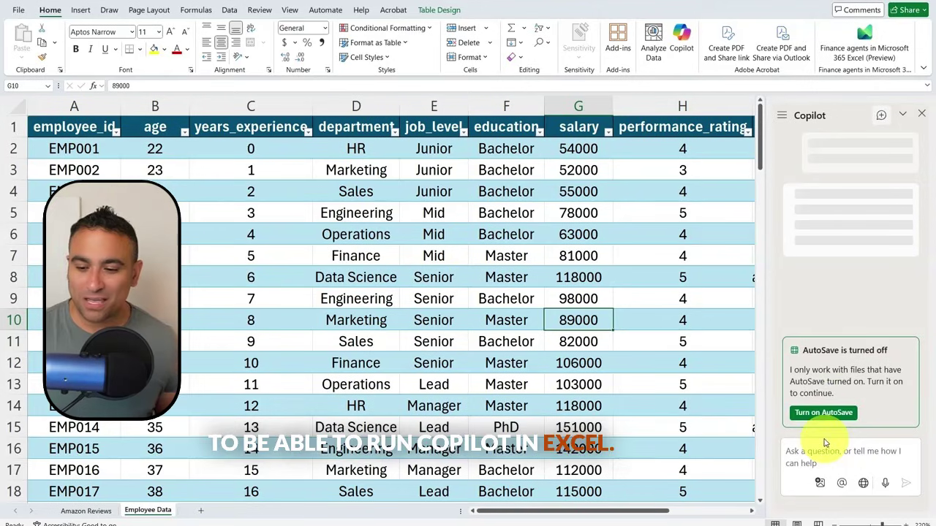
pyautogui.click(824, 412)
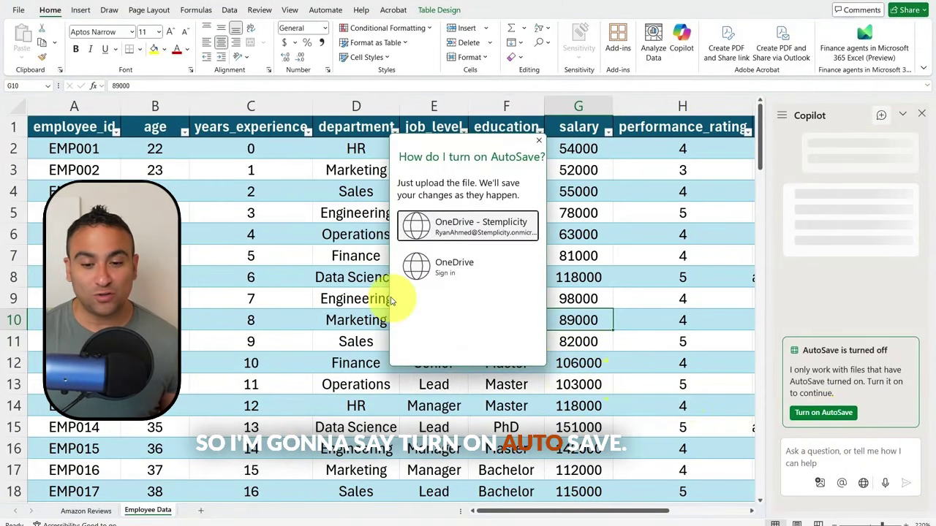
pyautogui.click(470, 223)
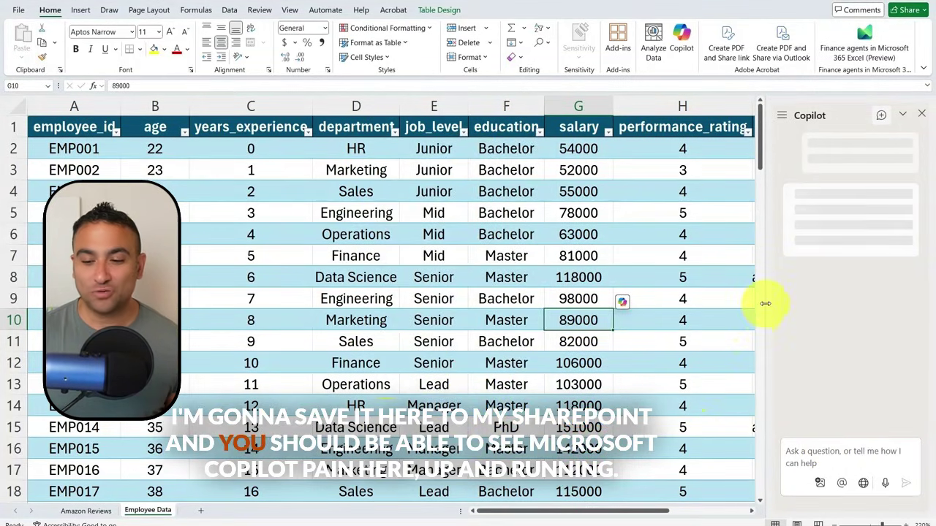
pyautogui.moveTo(764, 303); pyautogui.dragTo(560, 314)
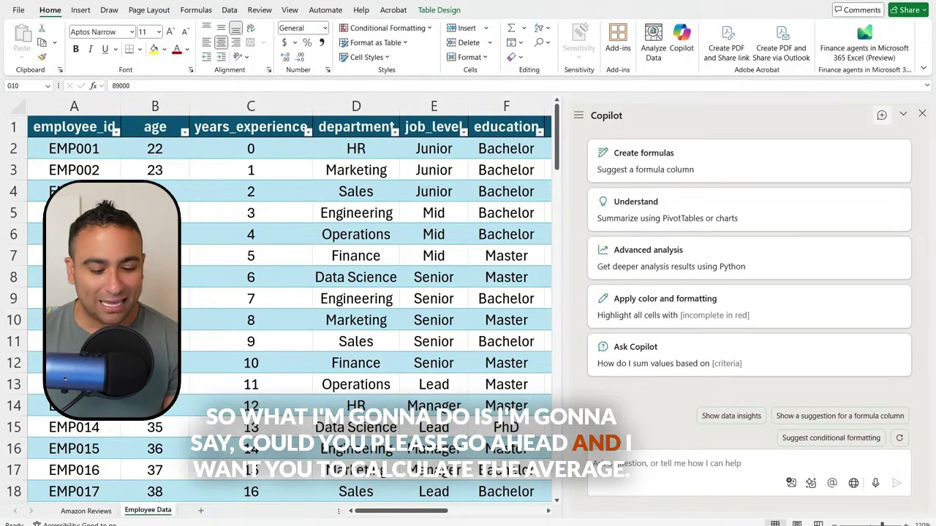
# Ask Copilot to average the age column and insert it as a Total row showing 35
pyautogui.click(636, 468)
pyautogui.write('Calculate the average value of the age column')
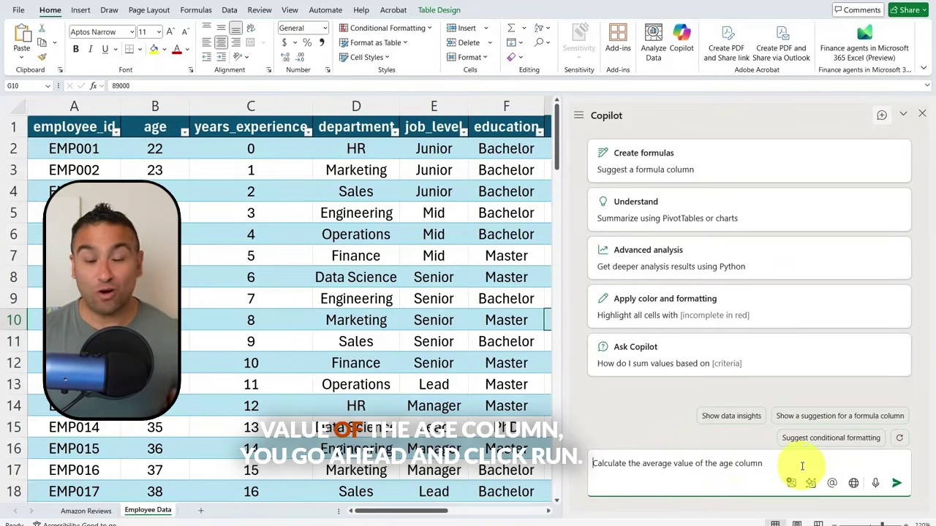
pyautogui.click(896, 483)
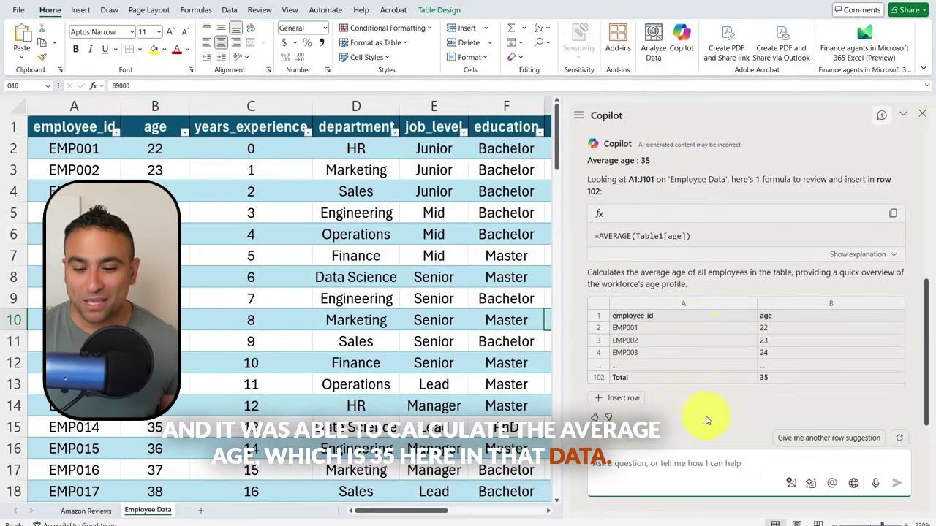
pyautogui.click(634, 400)
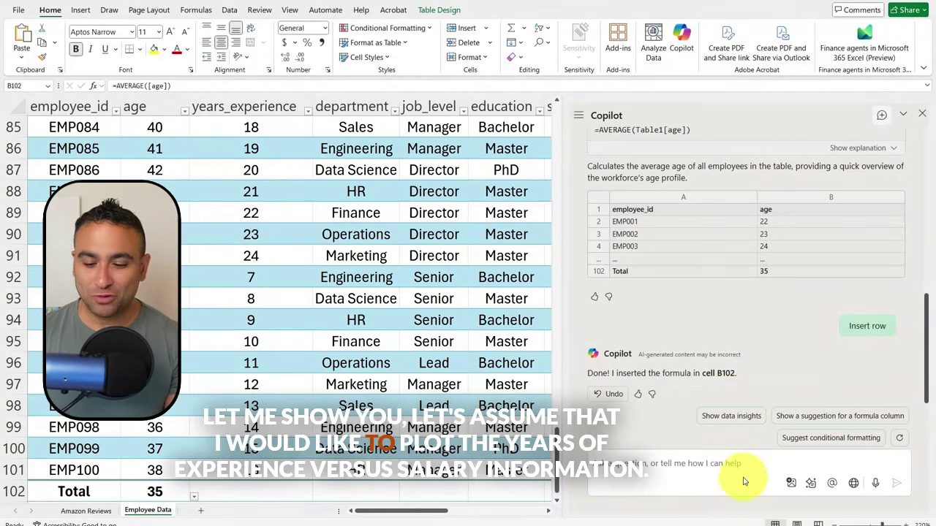
# Ask Copilot to 'plot the years of experience vs salary information' and add the scatter chart
pyautogui.click(694, 456)
pyautogui.write('plot the years of experience vs salary information')
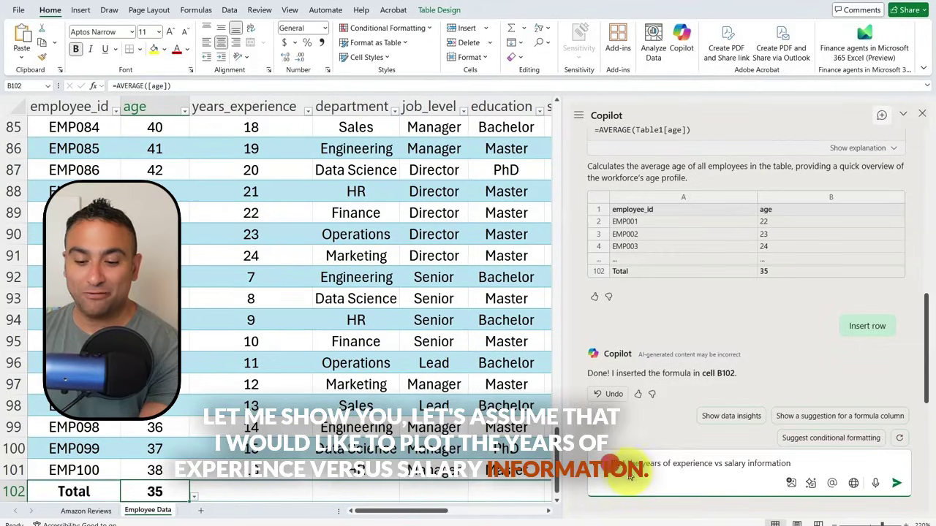
pyautogui.click(897, 483)
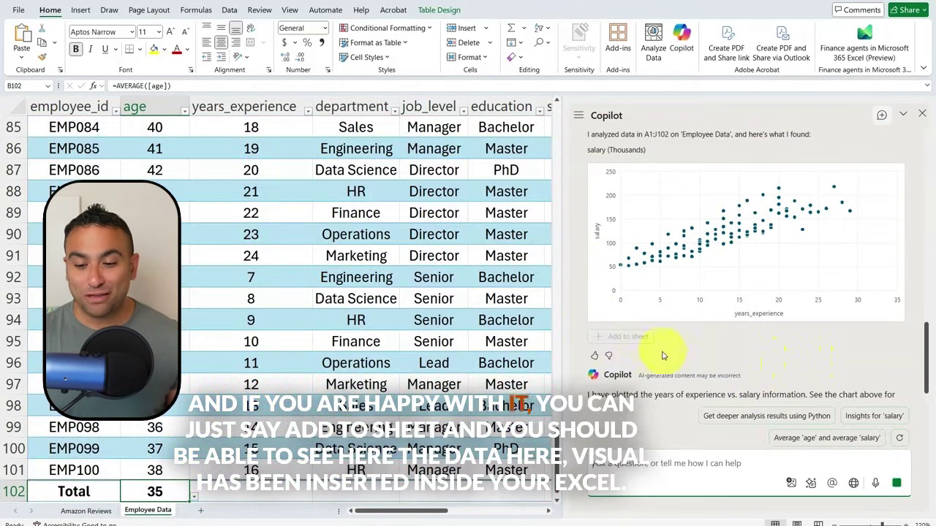
pyautogui.click(636, 300)
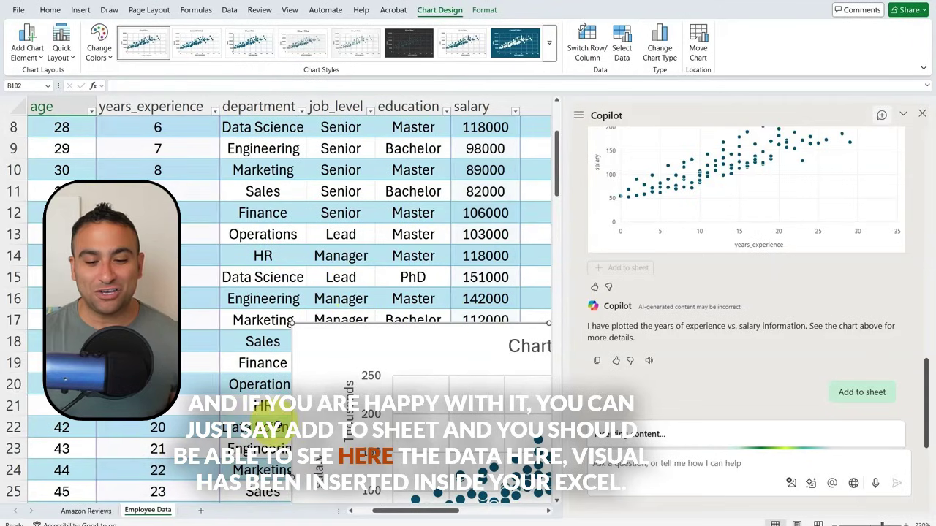
pyautogui.click(370, 340)
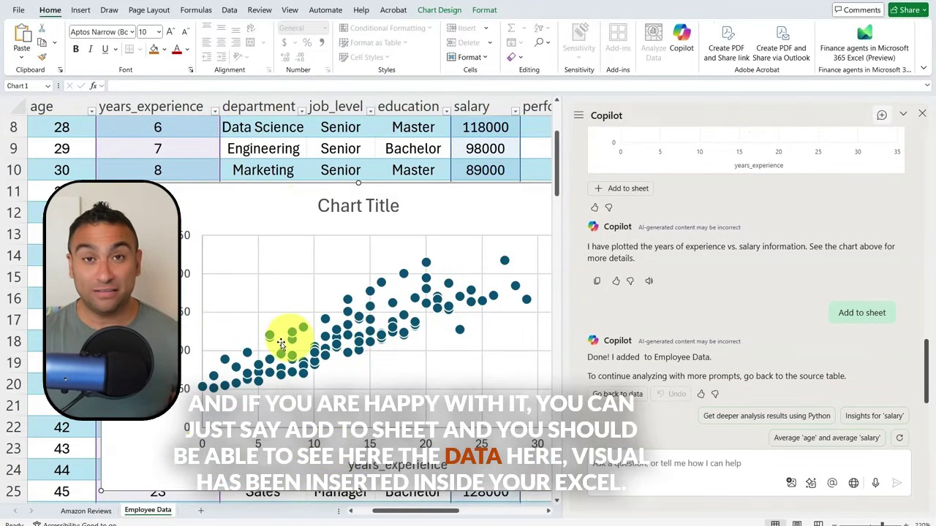
pyautogui.scroll(-1, 321, 351)
pyautogui.scroll(-2, 378, 265)
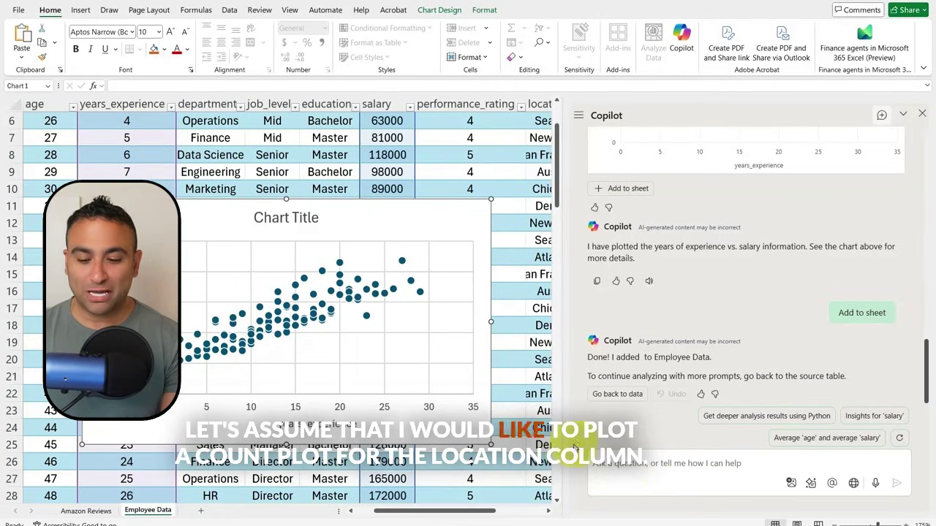
# Send 'Plot a count plot for the location column' to Copilot and scroll the sheet right
pyautogui.write('Plot a count plot for the location column')
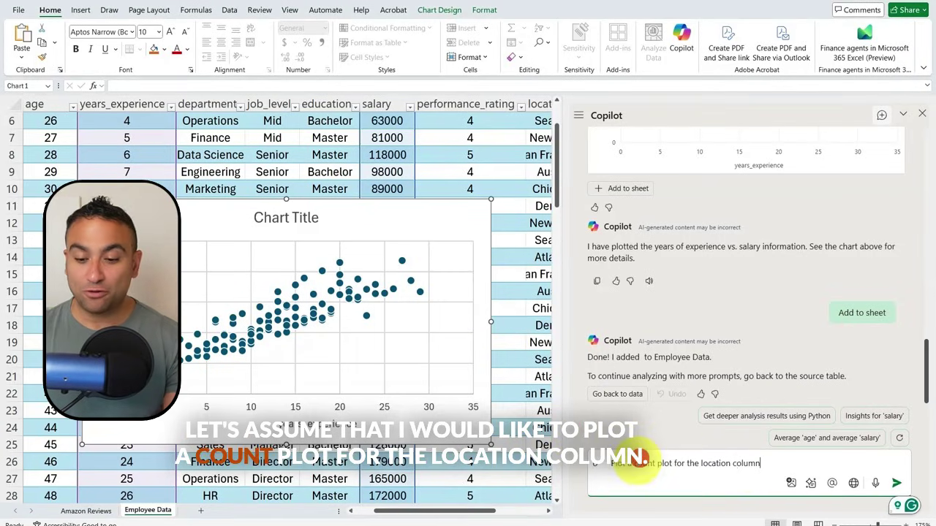
pyautogui.click(896, 482)
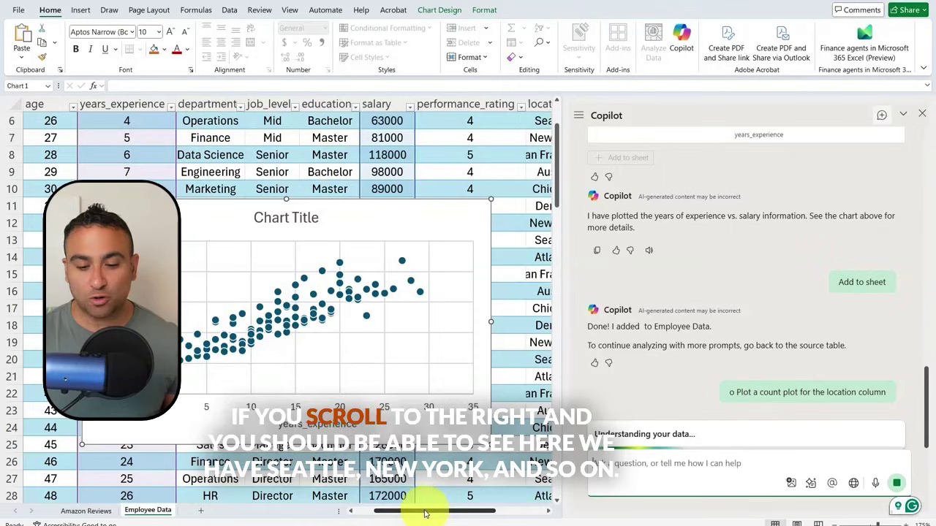
pyautogui.moveTo(426, 510); pyautogui.dragTo(517, 515)
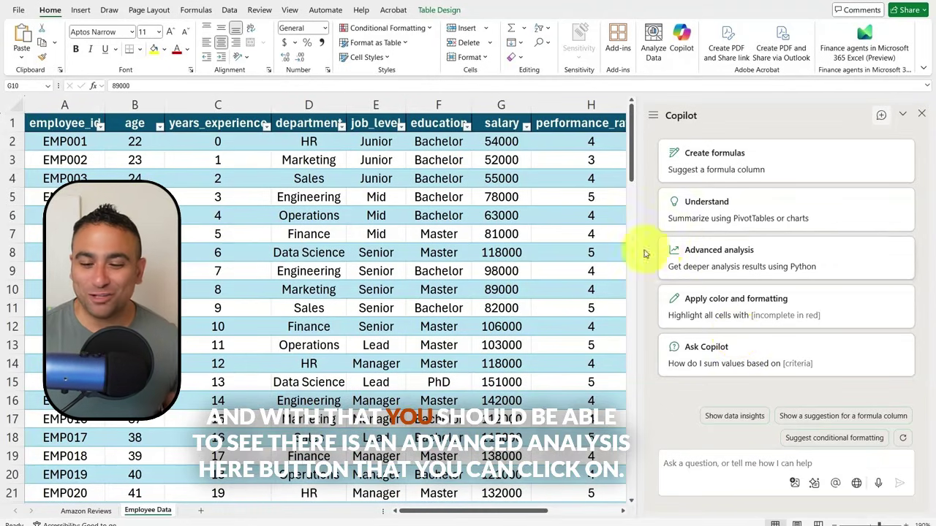
# Start Copilot's Python advanced analysis, creating an Analysis1 sheet that loads Table1
pyautogui.click(729, 260)
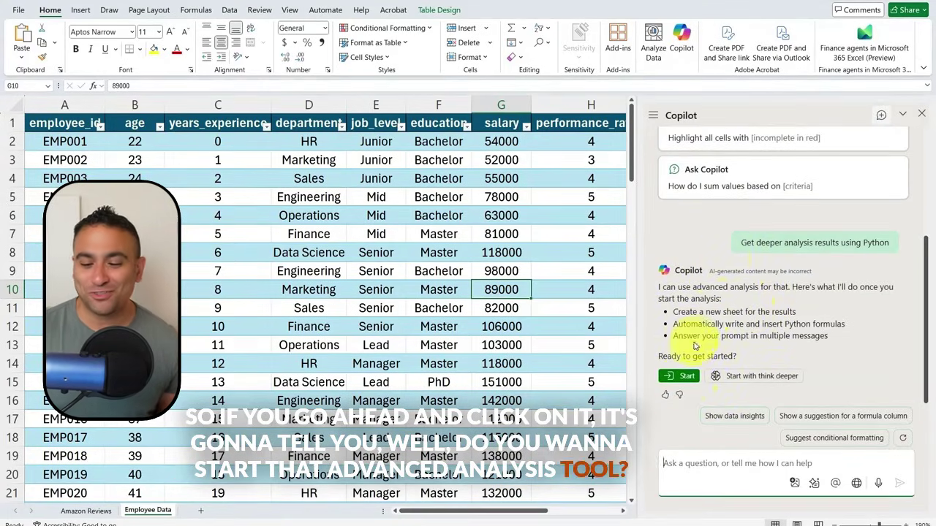
pyautogui.click(679, 375)
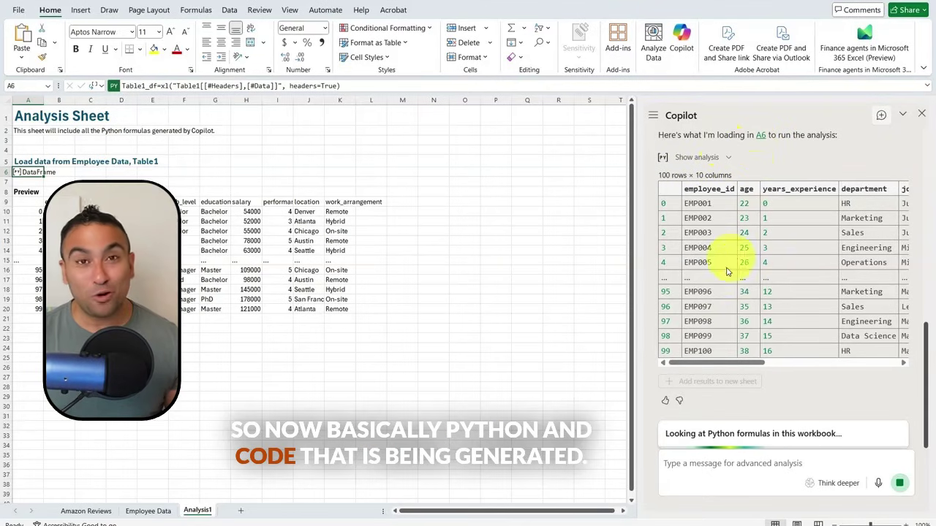
# Reveal the analysis Python code, review the statistics and charts, and widen the Copilot pane
pyautogui.click(714, 160)
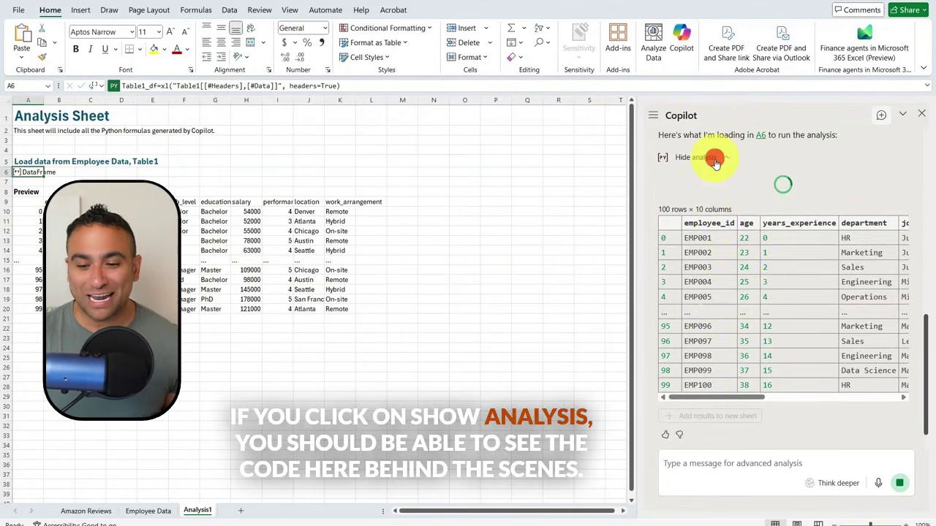
pyautogui.scroll(-3, 755, 205)
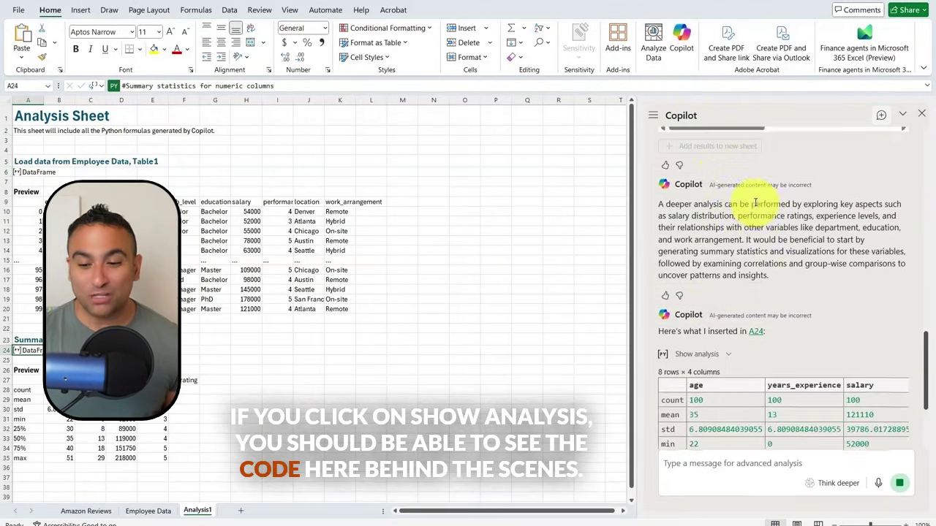
pyautogui.scroll(10, 758, 205)
pyautogui.scroll(-3, 759, 208)
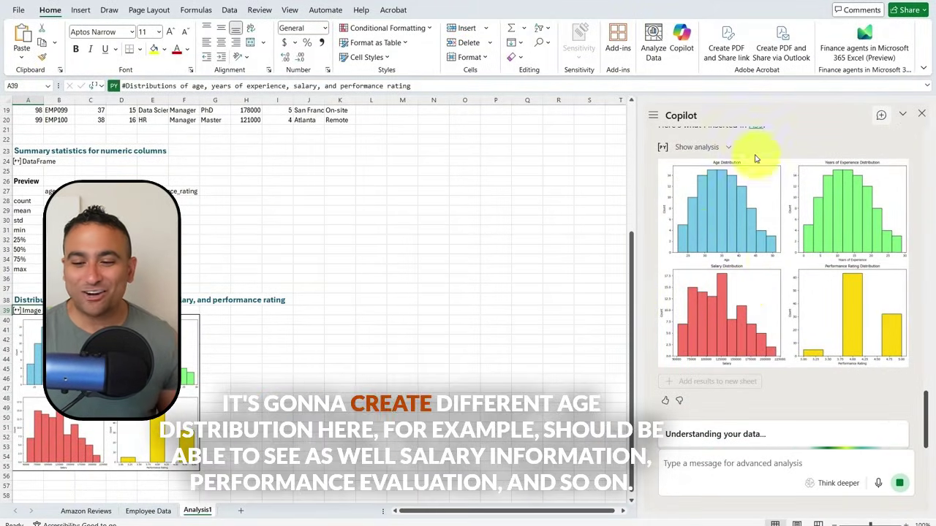
pyautogui.moveTo(633, 218); pyautogui.dragTo(530, 232)
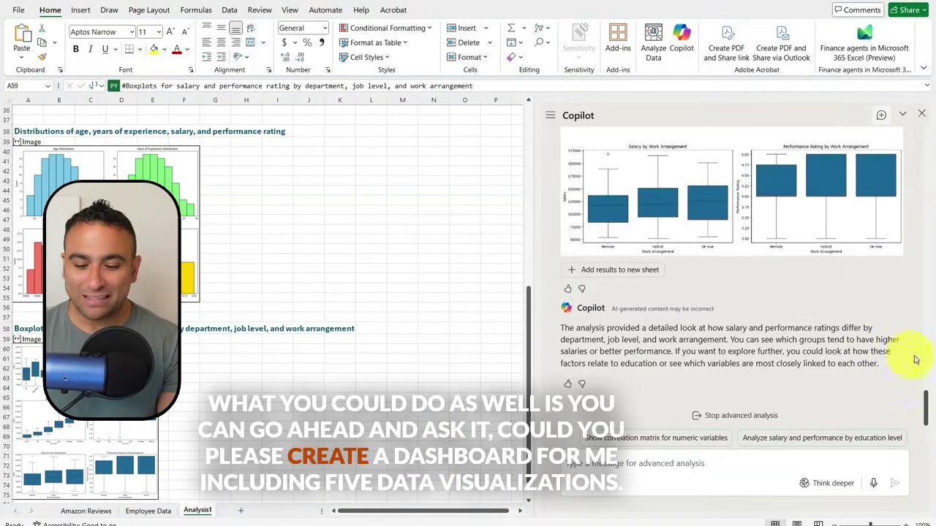
# Send 'Create a Dashboard containing 5 data visualizations in Python' and review the resulting dashboard
pyautogui.write('Create a Dashboard containing 5 data visualizations in Python')
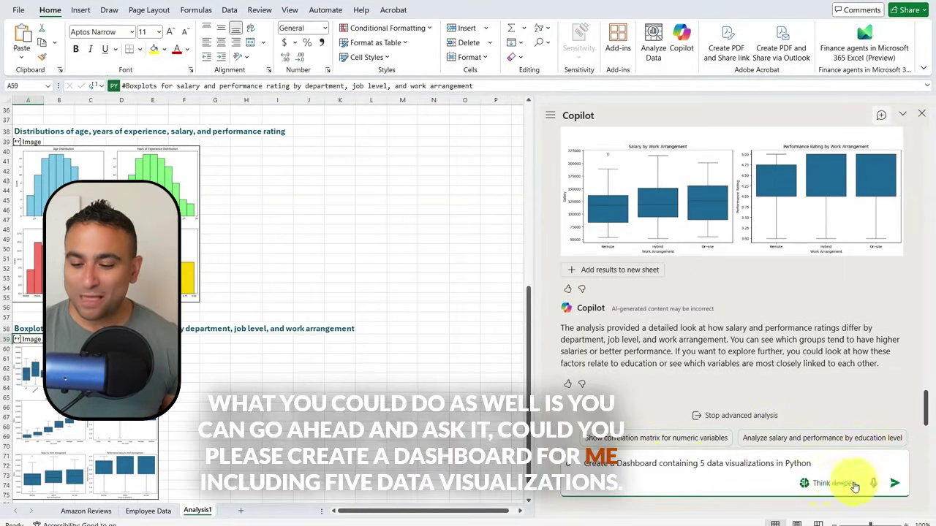
pyautogui.click(894, 483)
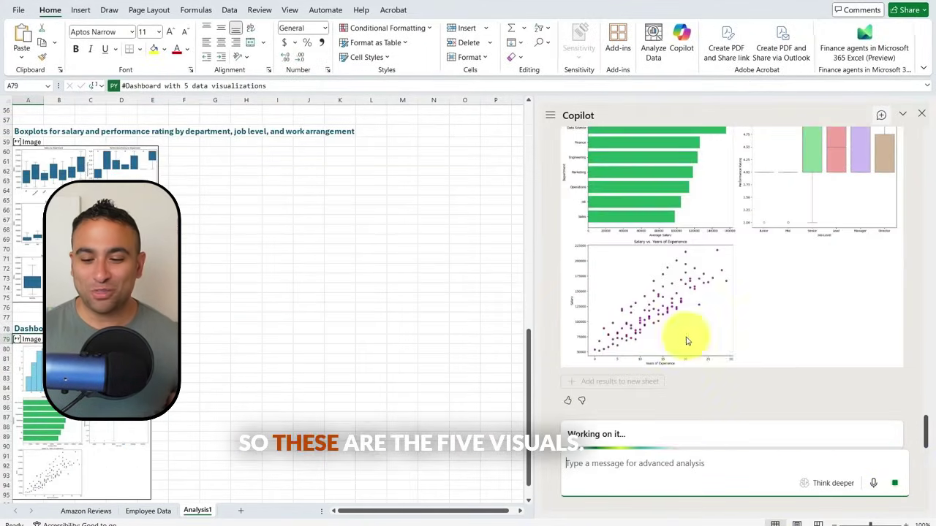
pyautogui.scroll(3, 725, 305)
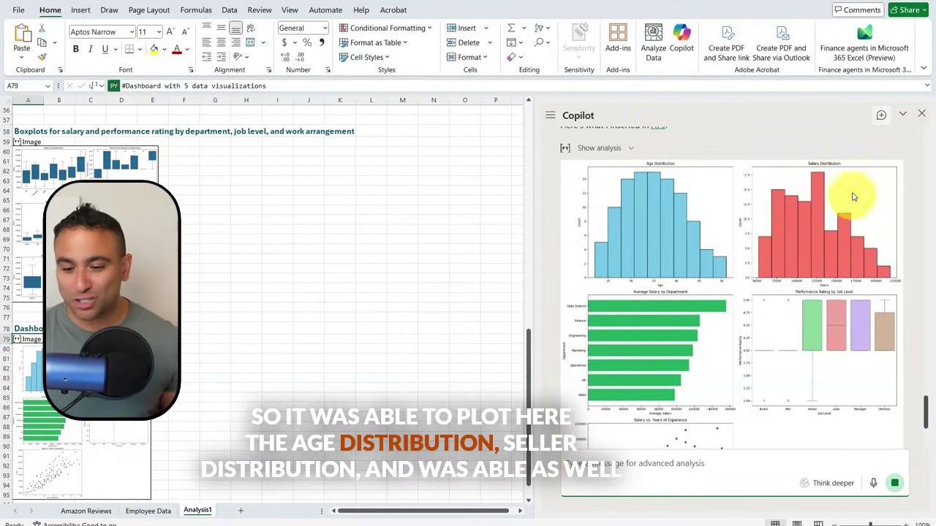
pyautogui.scroll(-4, 813, 311)
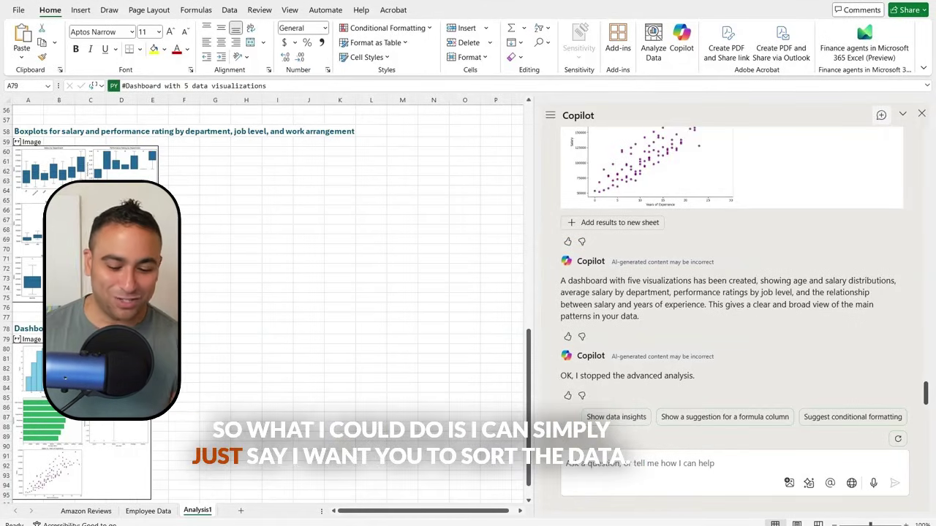
# Have Copilot sort the Employee Data table by age ascending and apply the sort
pyautogui.click(629, 463)
pyautogui.write('Sort the data in ascending order by age')
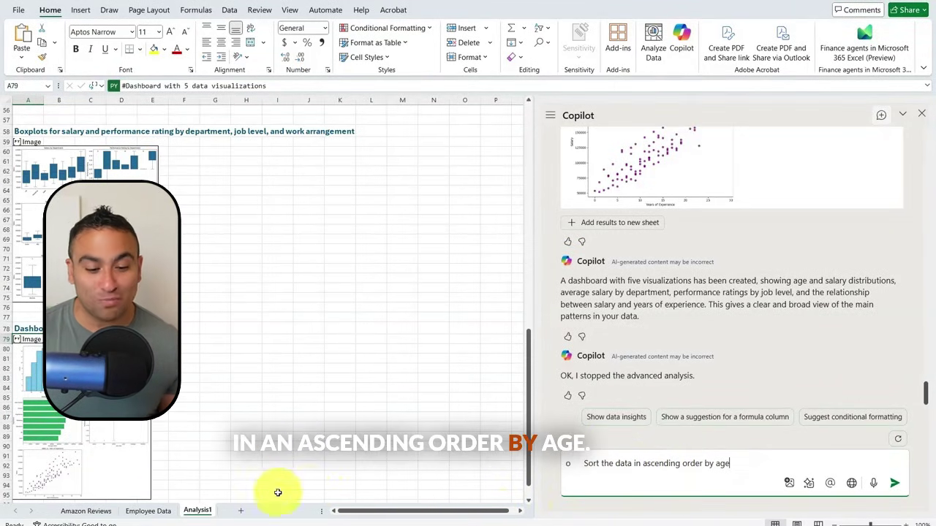
pyautogui.click(148, 510)
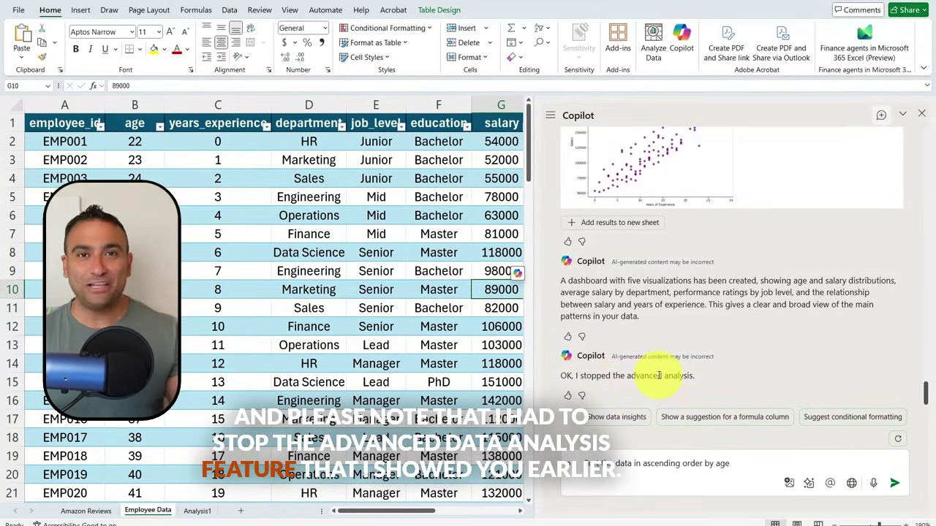
pyautogui.click(894, 483)
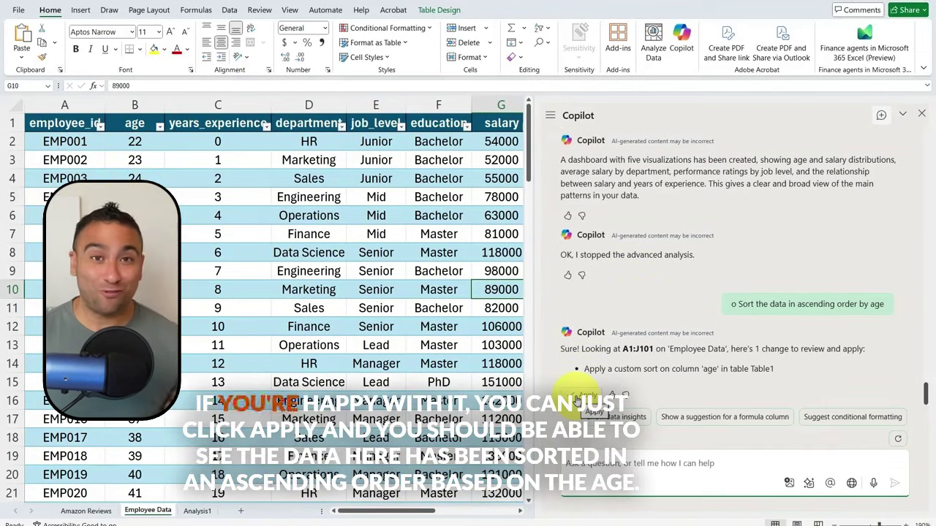
pyautogui.click(577, 395)
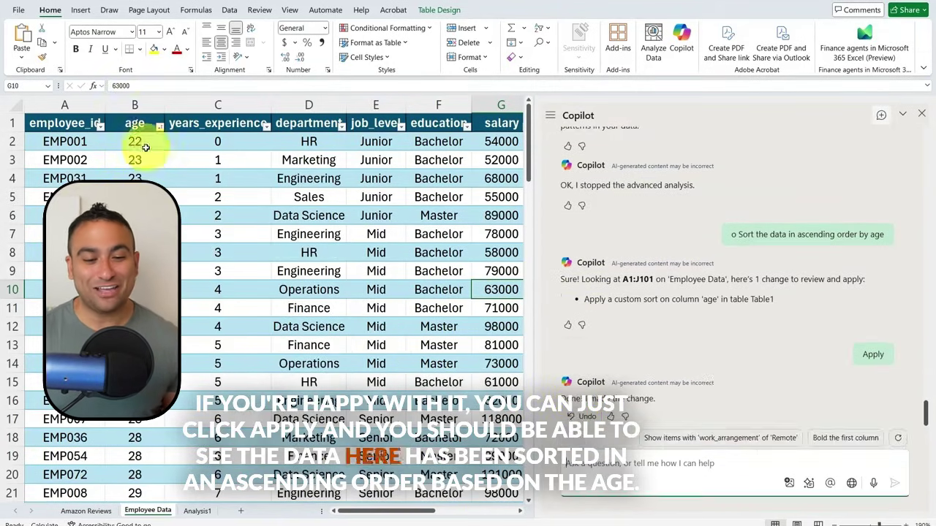
# Review the age-sorted rows, then undo the sort
pyautogui.scroll(-3, 146, 146)
pyautogui.scroll(3, 149, 128)
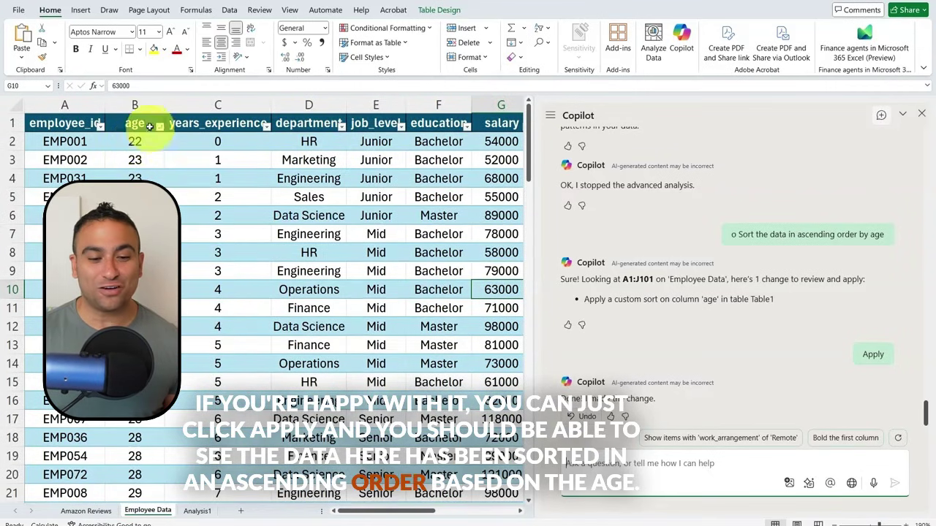
pyautogui.scroll(-13, 149, 126)
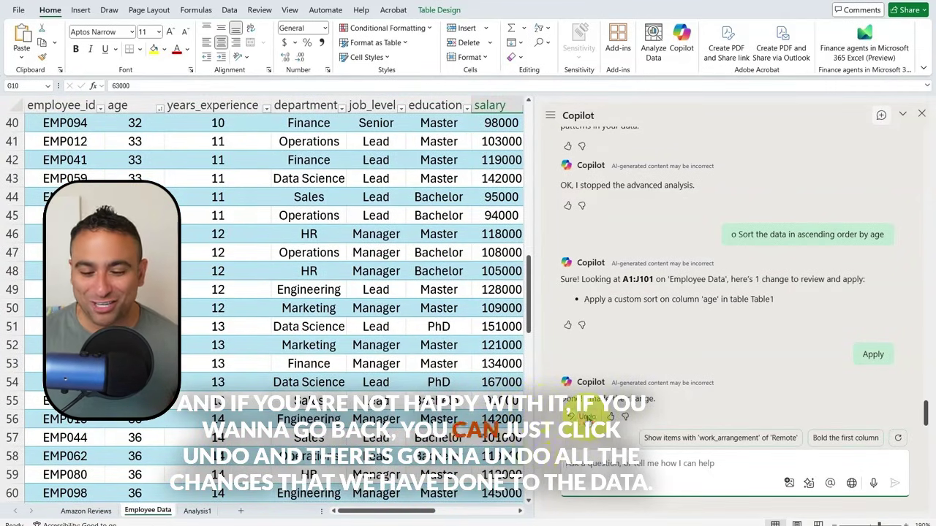
pyautogui.click(586, 416)
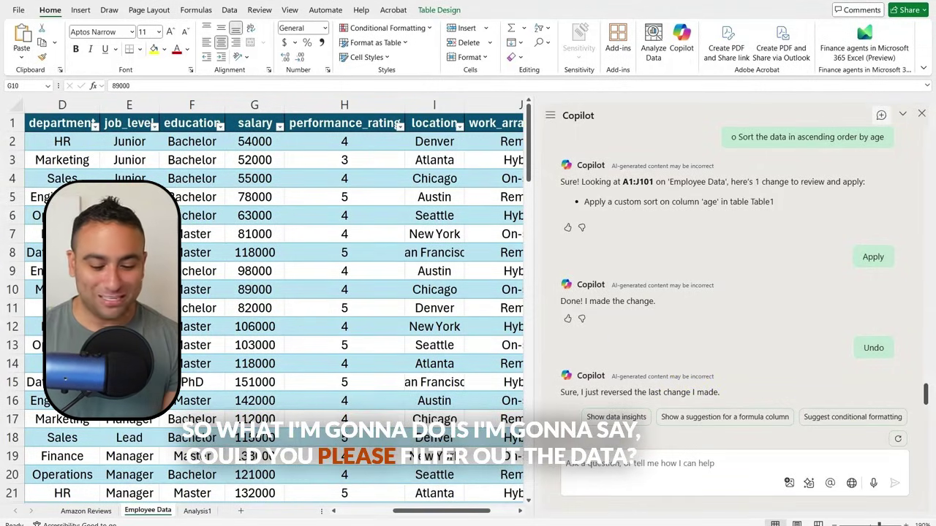
# Ask Copilot to filter the employee table to ages 28 to 30 and apply it
pyautogui.click(599, 460)
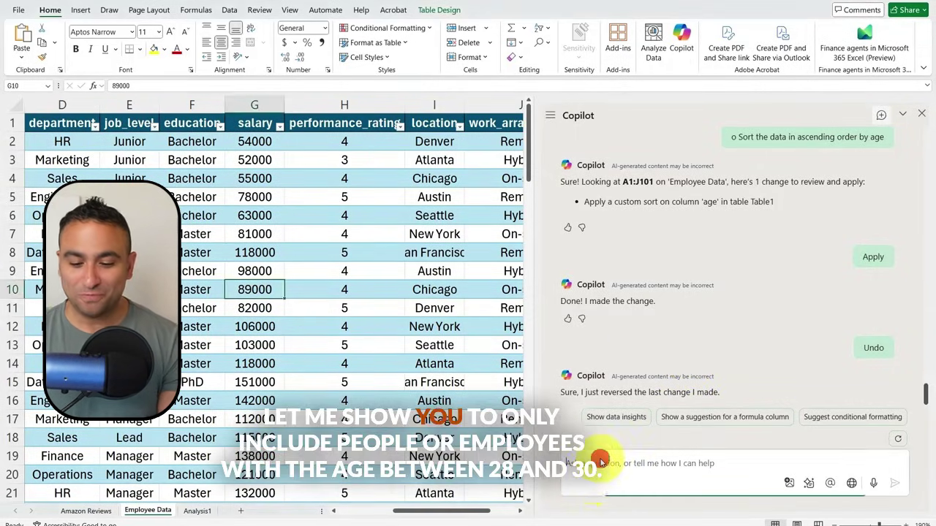
pyautogui.write('Filter the data to only include people with age between 28 to 30')
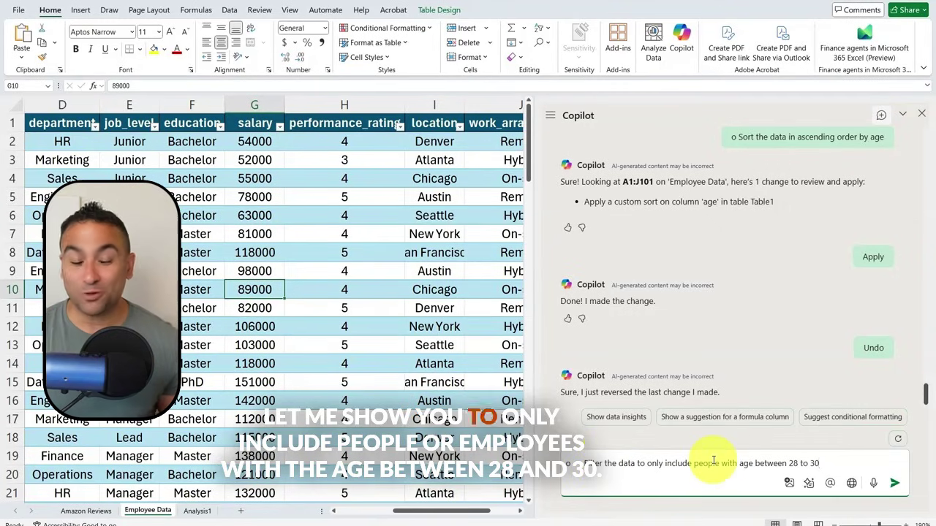
pyautogui.click(895, 484)
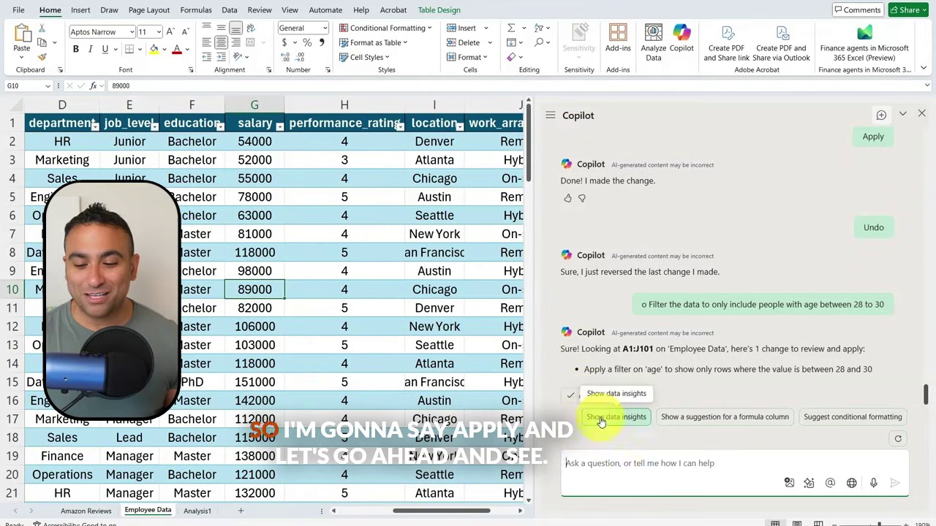
pyautogui.click(577, 398)
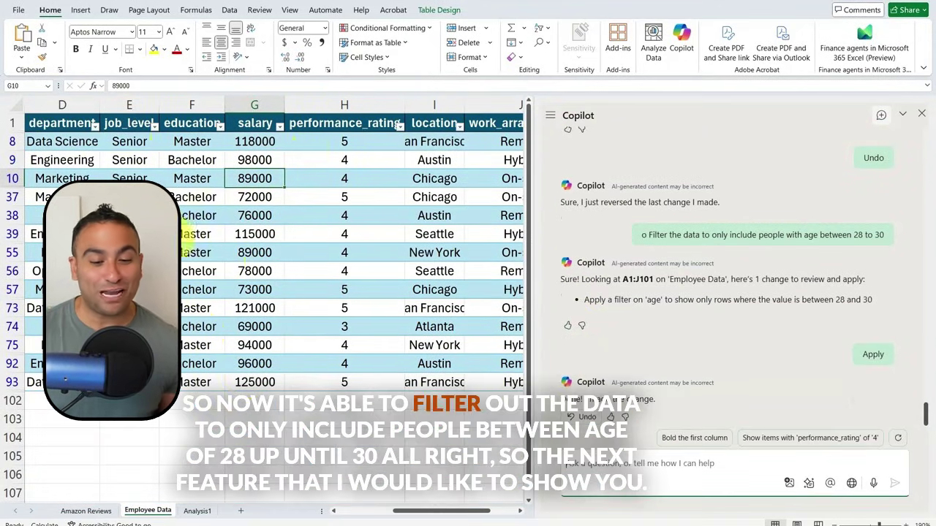
# Have Copilot colour the age column B2:B101 with a black-to-white scale and apply it
pyautogui.moveTo(405, 513); pyautogui.dragTo(398, 512)
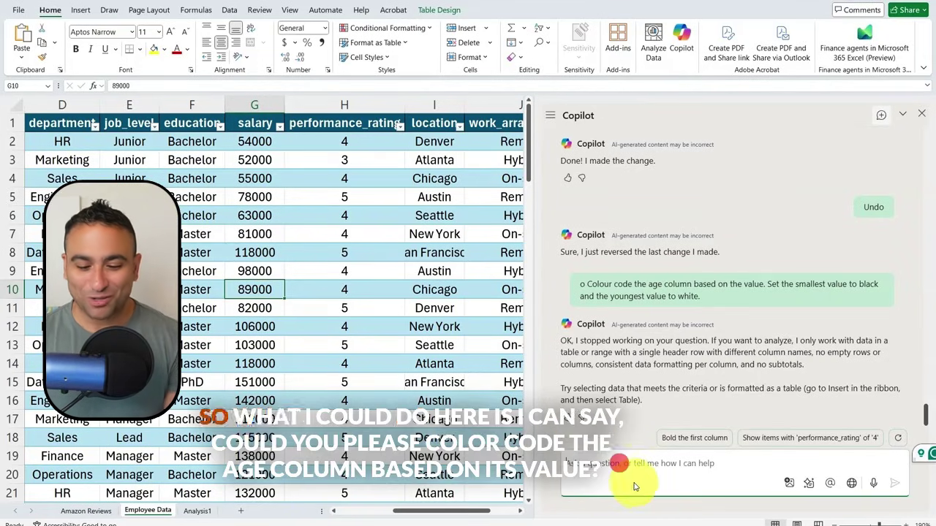
pyautogui.write('o Colour code the age column based on the value. Set the smallest value to black and the youngest value to white.')
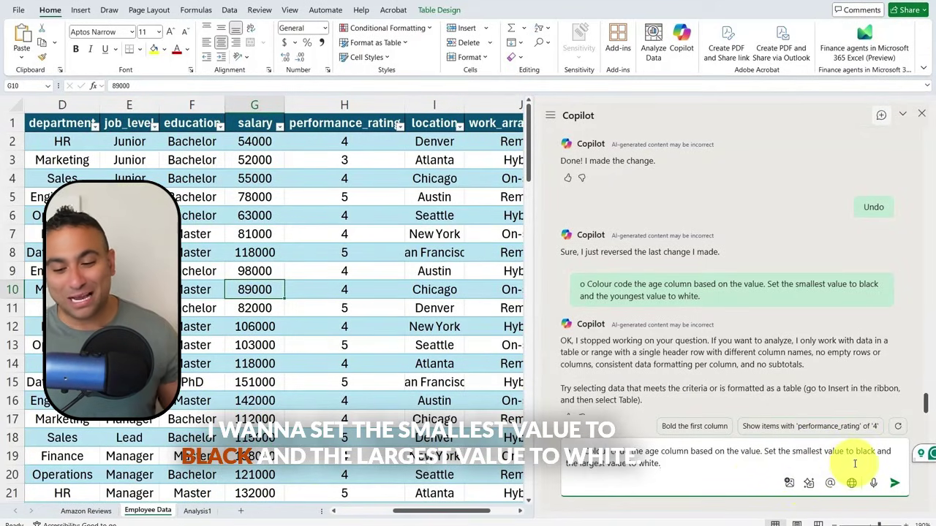
pyautogui.click(893, 483)
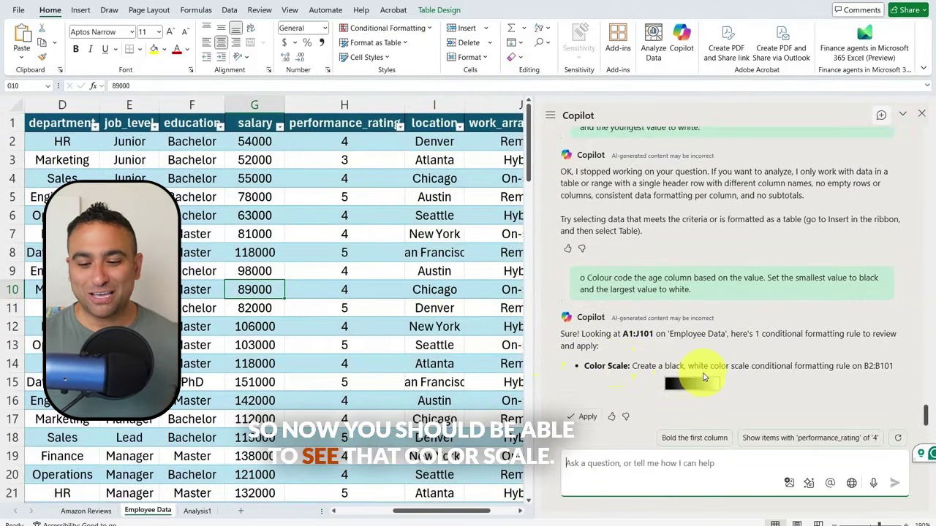
pyautogui.click(582, 416)
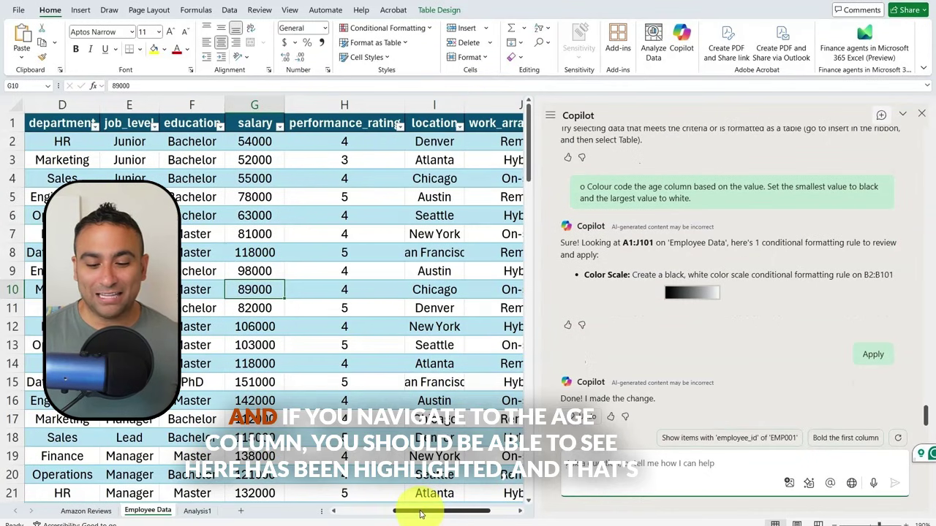
pyautogui.moveTo(421, 511); pyautogui.dragTo(362, 511)
pyautogui.scroll(-7, 120, 157)
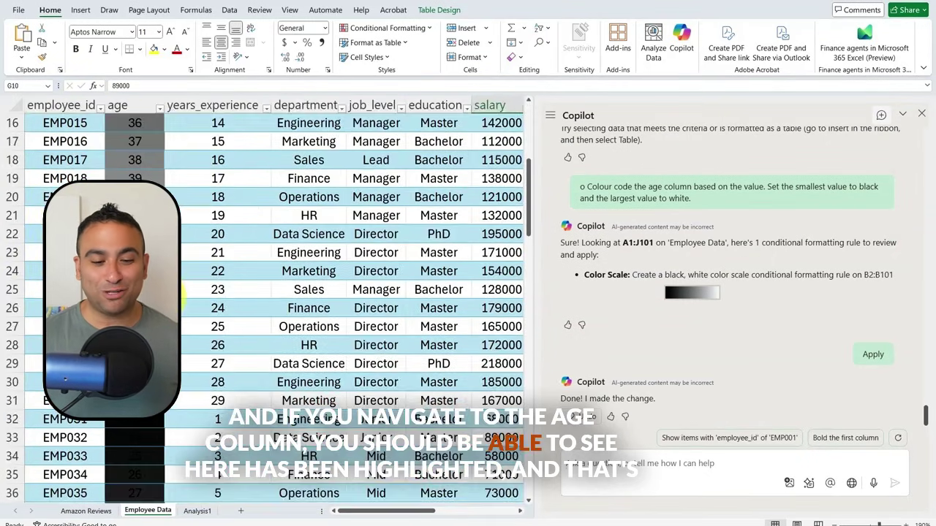
pyautogui.scroll(-3, 119, 156)
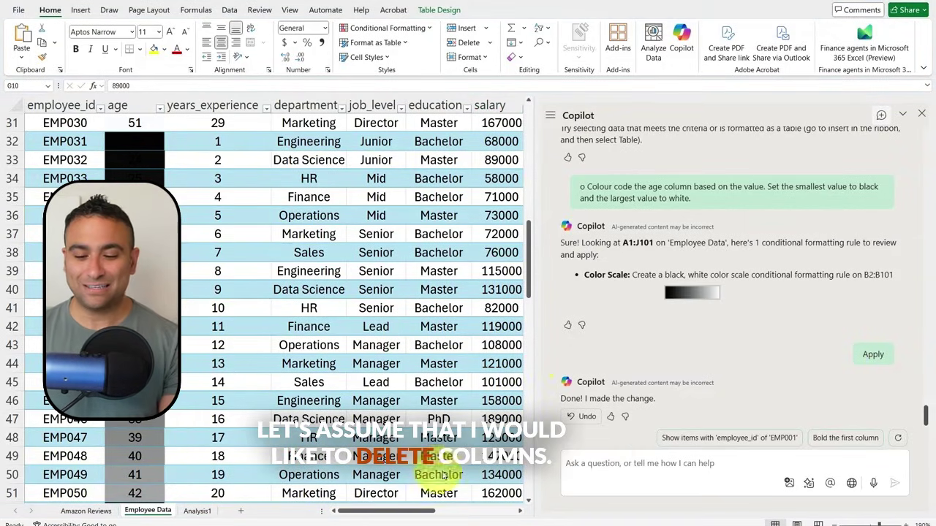
# Send Copilot 'Delete the employee_id column' and apply its suggested change to the table
pyautogui.click(636, 464)
pyautogui.write('o Delete the employee_id column')
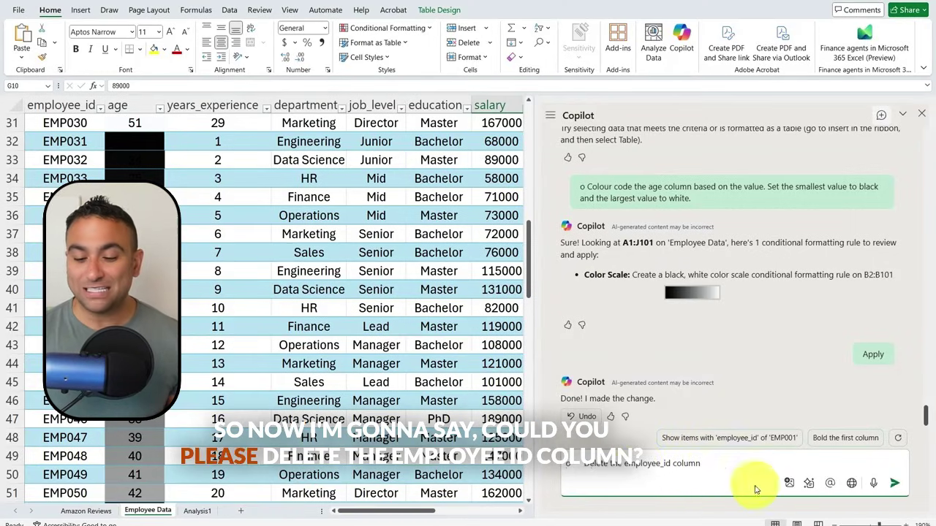
pyautogui.click(894, 483)
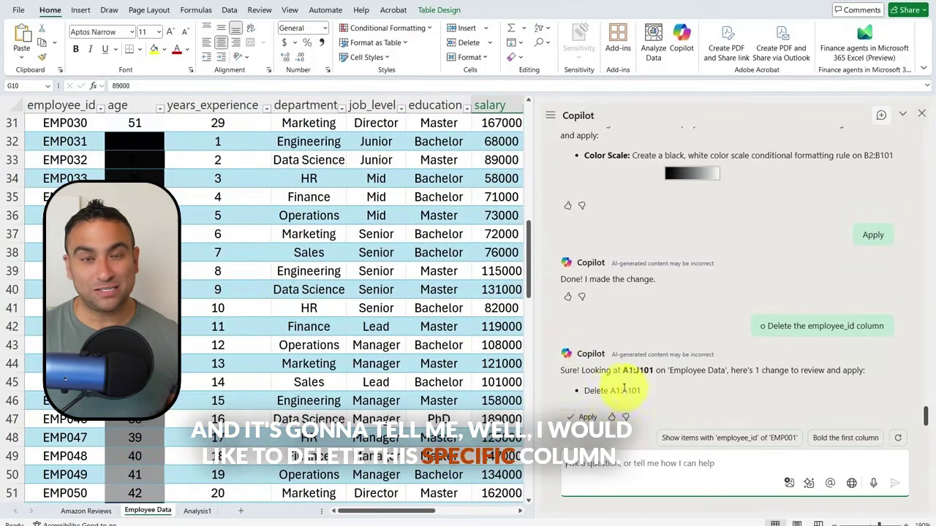
pyautogui.click(584, 417)
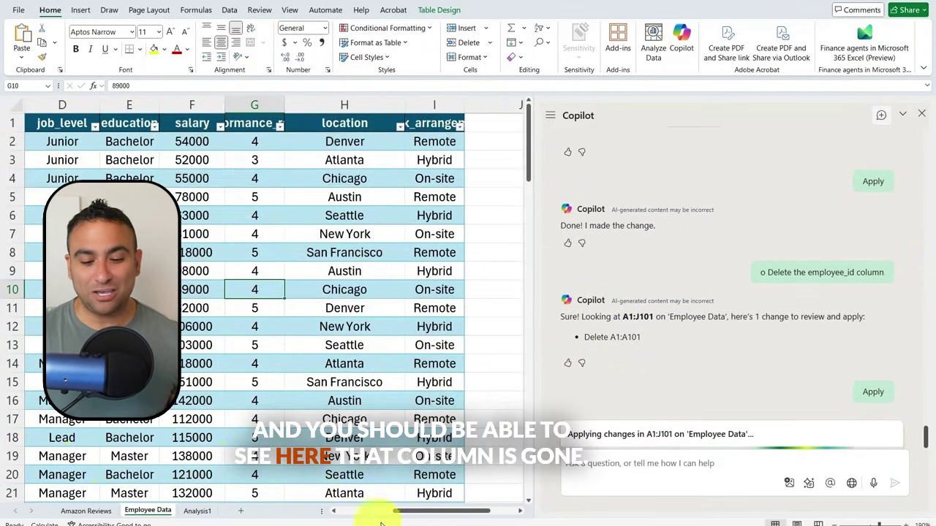
pyautogui.moveTo(457, 510); pyautogui.dragTo(404, 510)
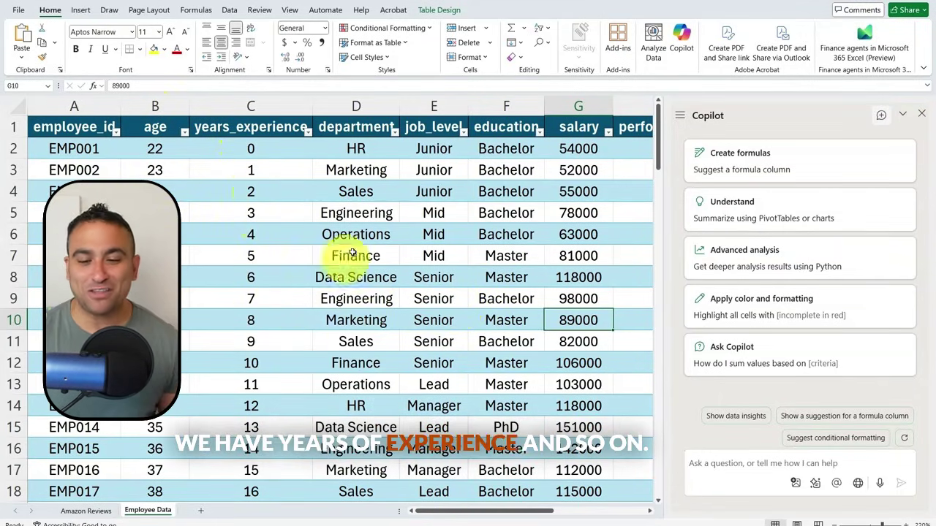
# Select salary column G and run Copilot's Advanced analysis with think deeper
pyautogui.click(578, 106)
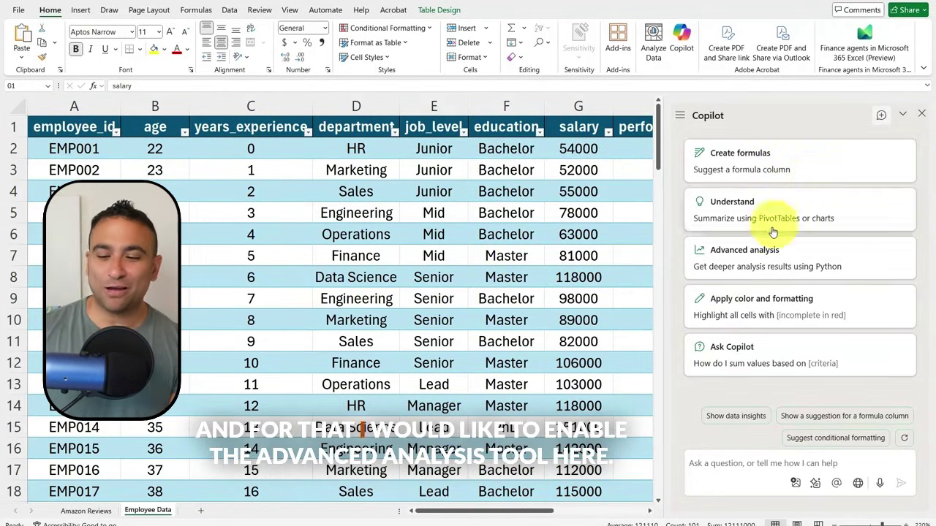
pyautogui.click(761, 263)
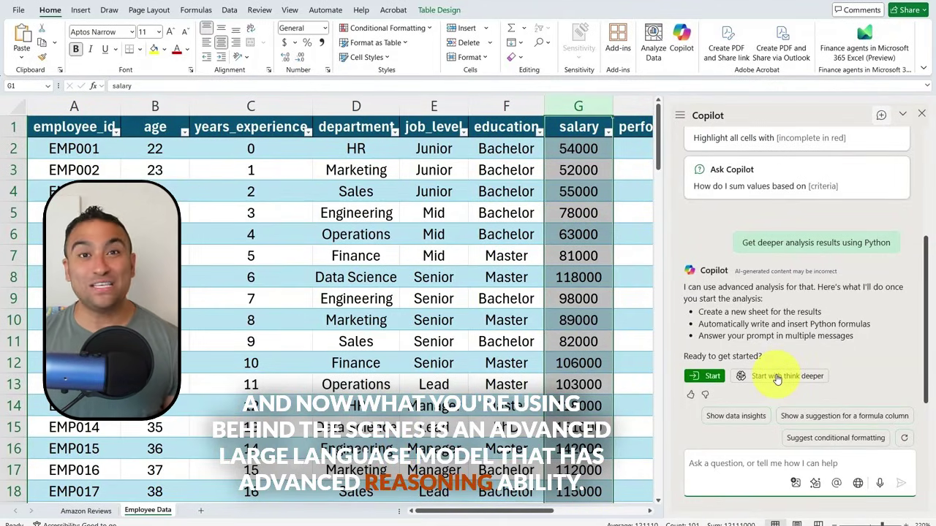
pyautogui.click(777, 376)
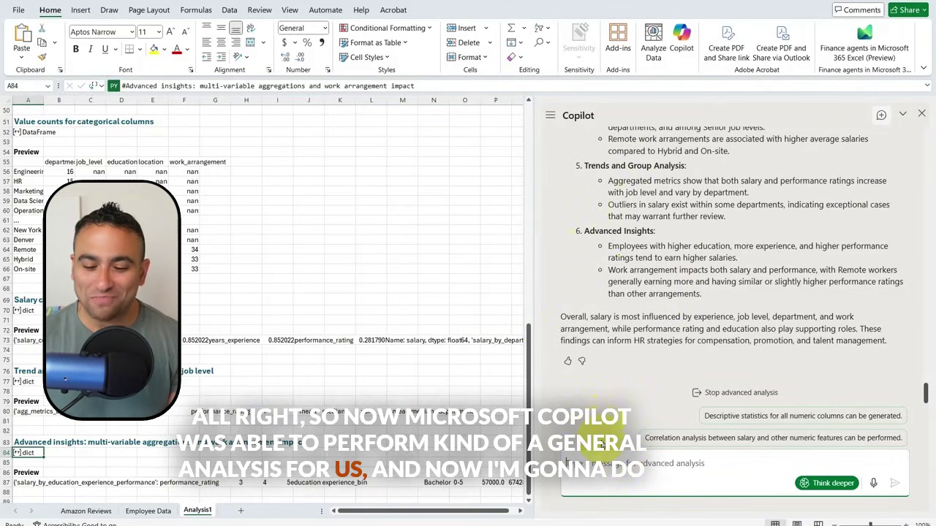
# Send Copilot the salary prediction model request and widen the Copilot pane
pyautogui.click(601, 463)
pyautogui.write('Build a machine learning model to predict salary information')
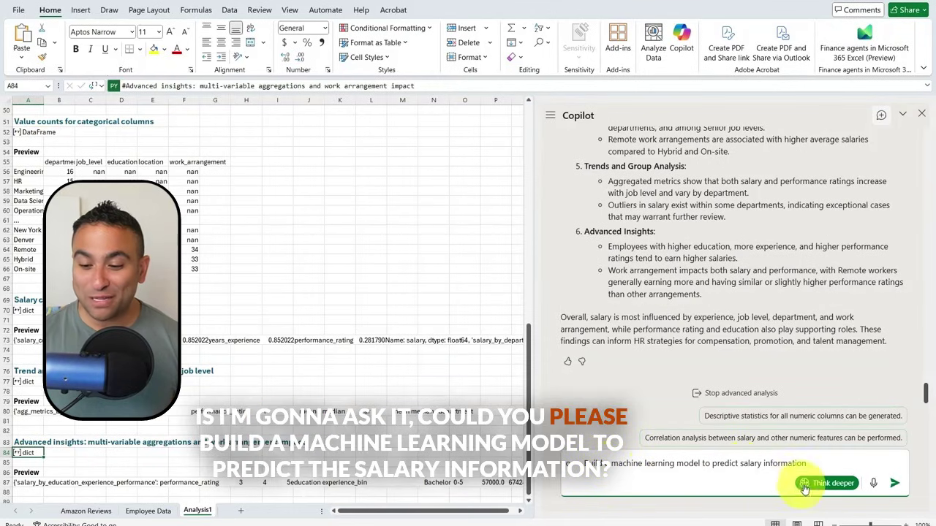
pyautogui.click(893, 483)
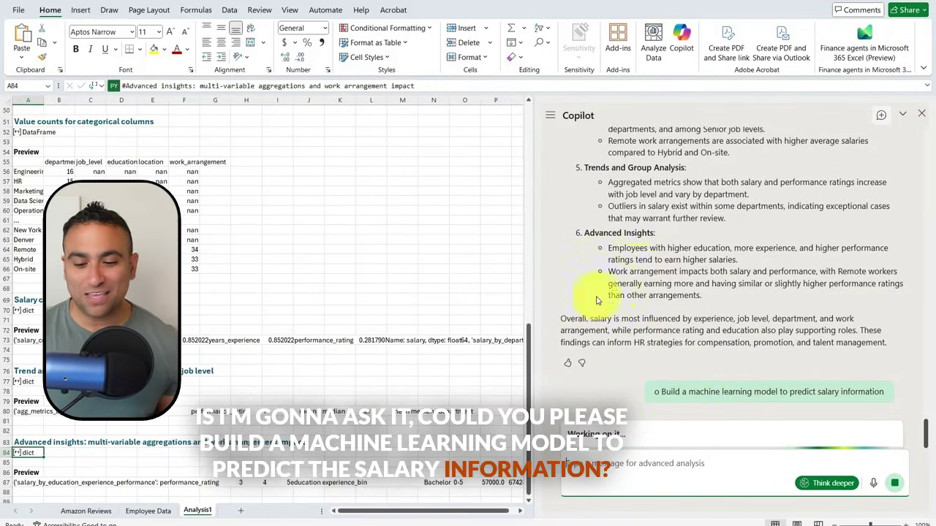
pyautogui.moveTo(534, 261); pyautogui.dragTo(446, 259)
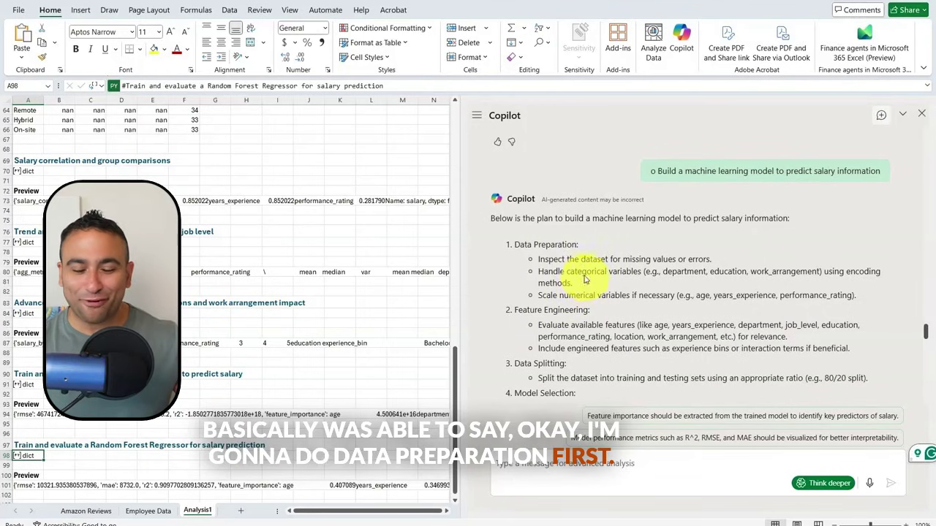
# Scroll through Copilot's Random Forest salary model results
pyautogui.scroll(-3, 584, 270)
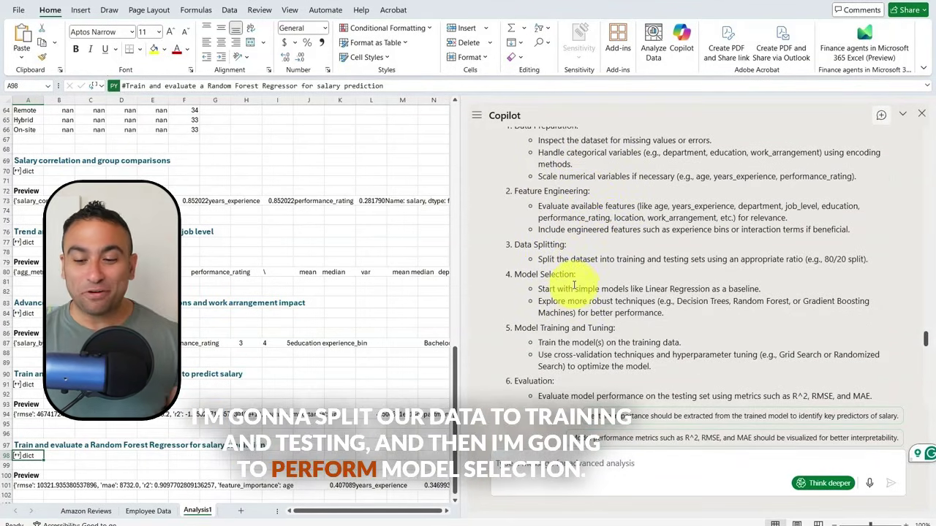
pyautogui.scroll(-1, 585, 270)
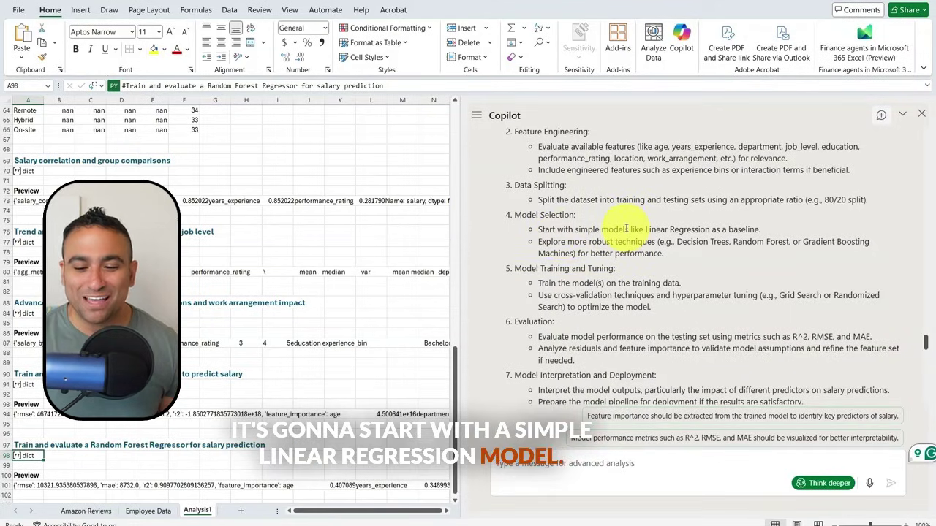
pyautogui.scroll(-1, 626, 229)
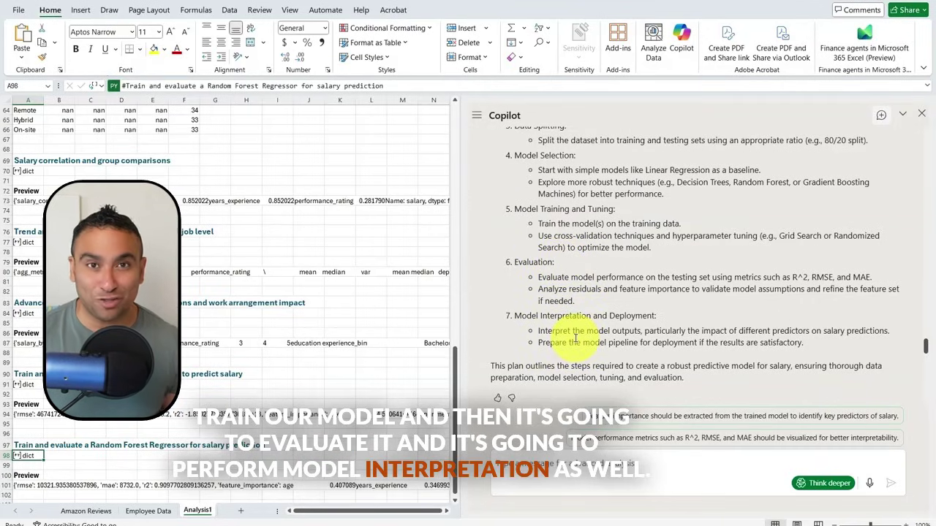
pyautogui.scroll(-5, 580, 290)
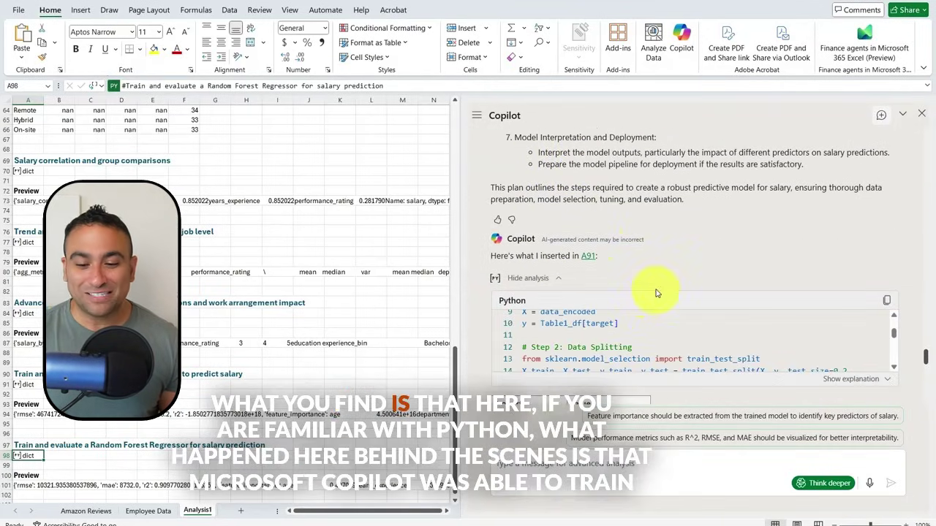
pyautogui.scroll(-1, 572, 234)
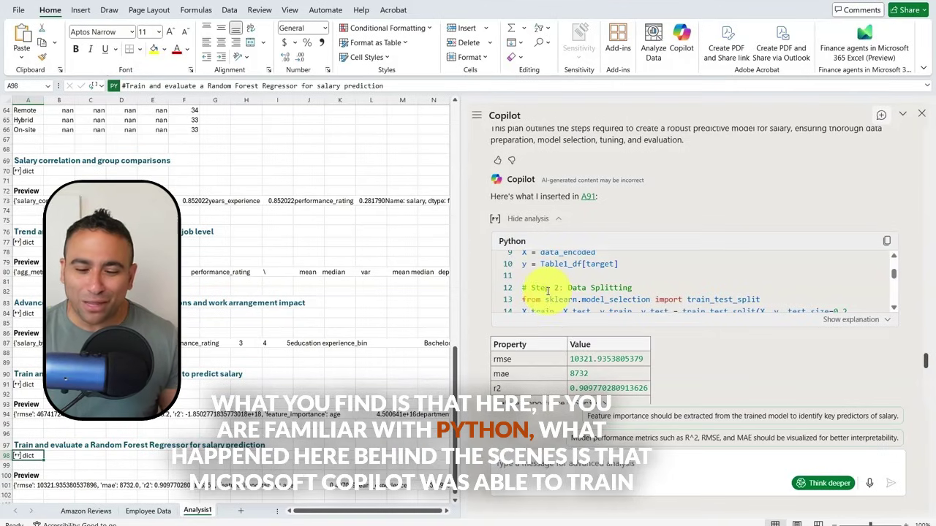
pyautogui.scroll(-2, 652, 280)
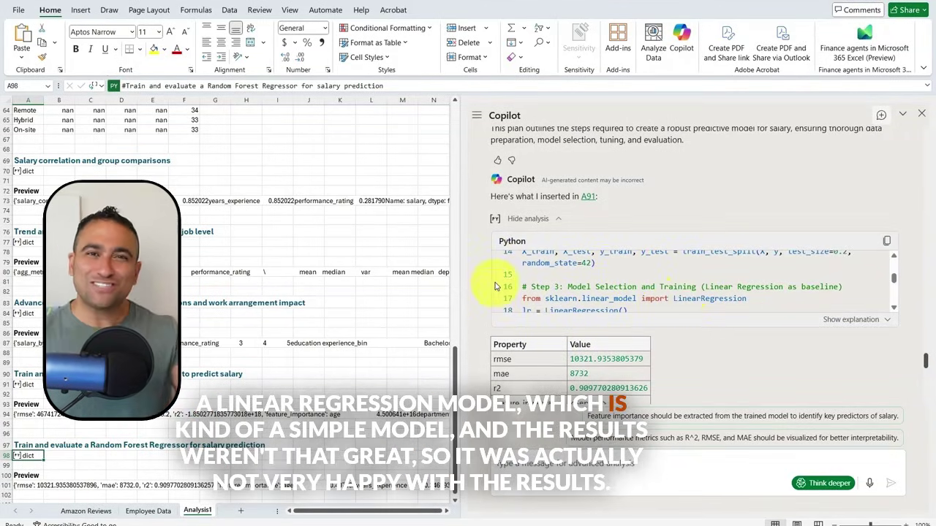
pyautogui.scroll(-5, 494, 285)
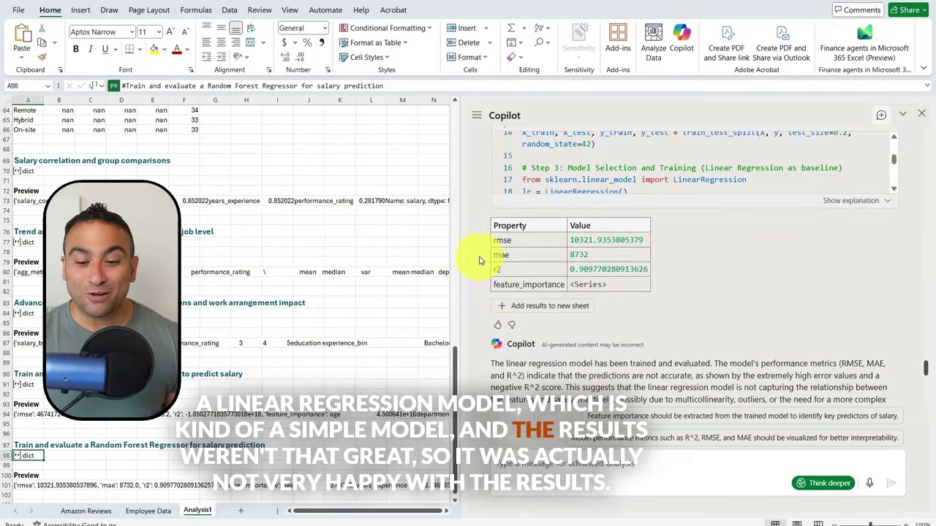
pyautogui.scroll(-2, 490, 263)
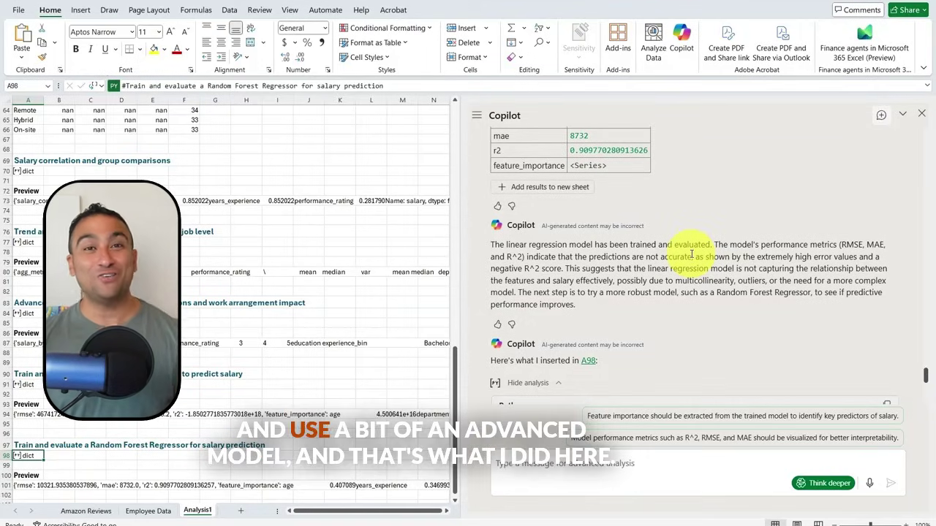
pyautogui.scroll(-5, 691, 253)
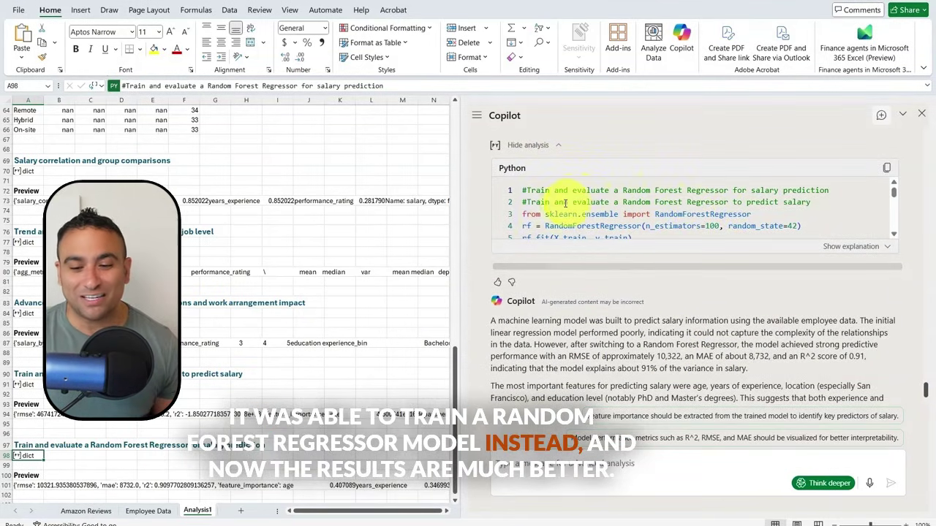
pyautogui.scroll(-2, 607, 270)
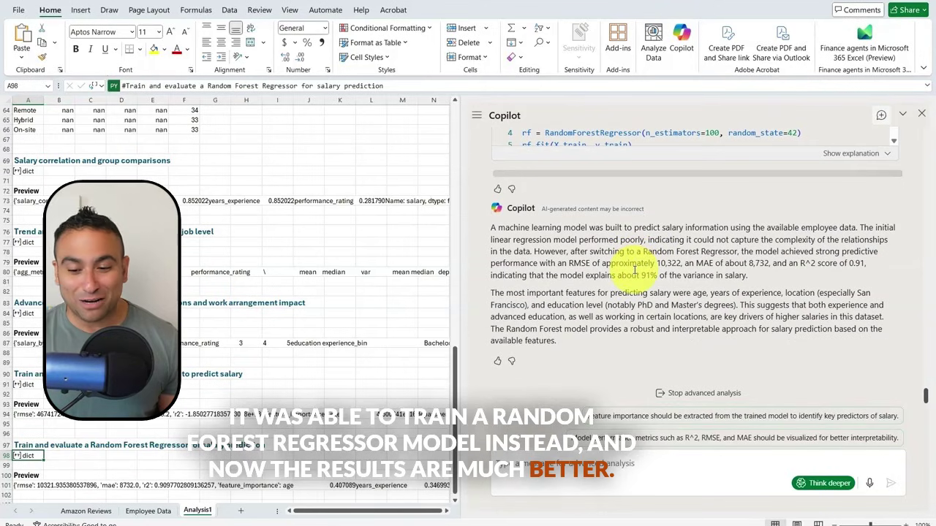
# Highlight the R^2 of 0.91, MAE of about 8,732 and RMSE of about 10,322
pyautogui.moveTo(790, 264); pyautogui.dragTo(857, 265)
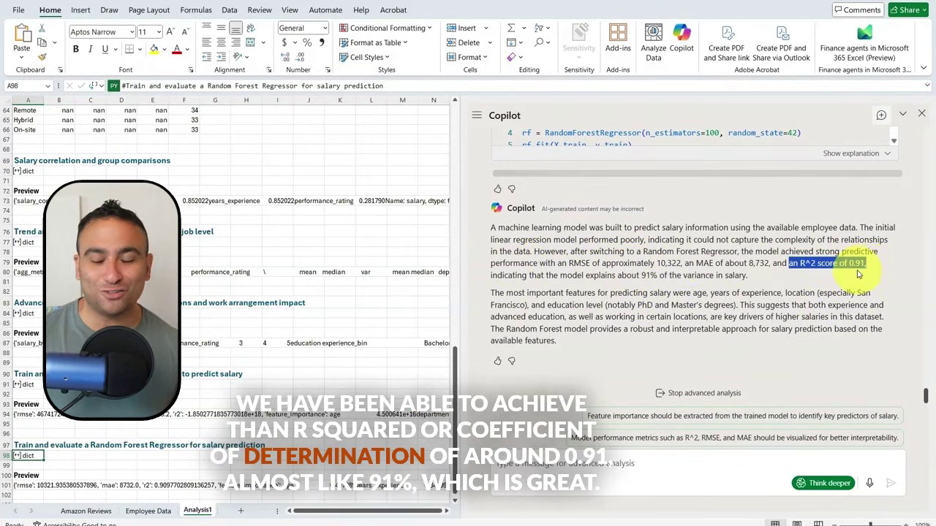
pyautogui.click(810, 292)
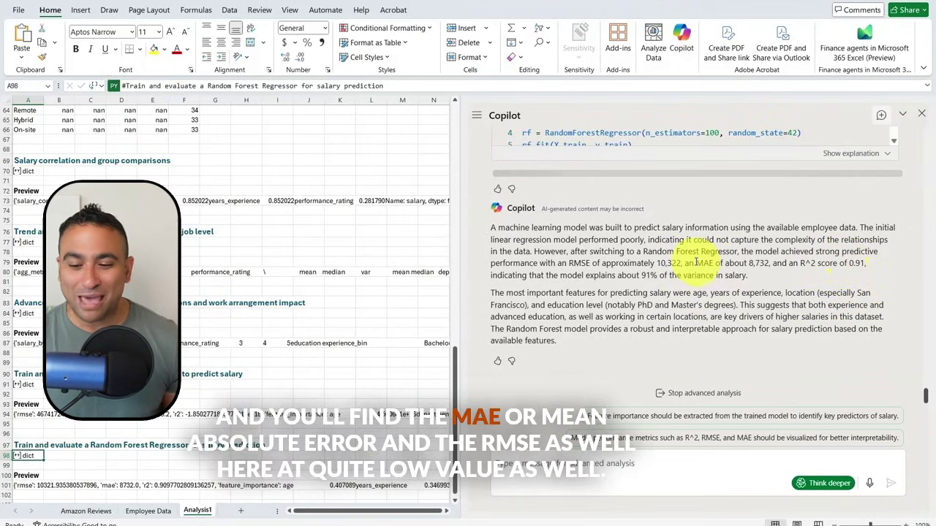
pyautogui.moveTo(696, 264); pyautogui.dragTo(769, 264)
pyautogui.moveTo(682, 263); pyautogui.dragTo(568, 264)
pyautogui.click(679, 320)
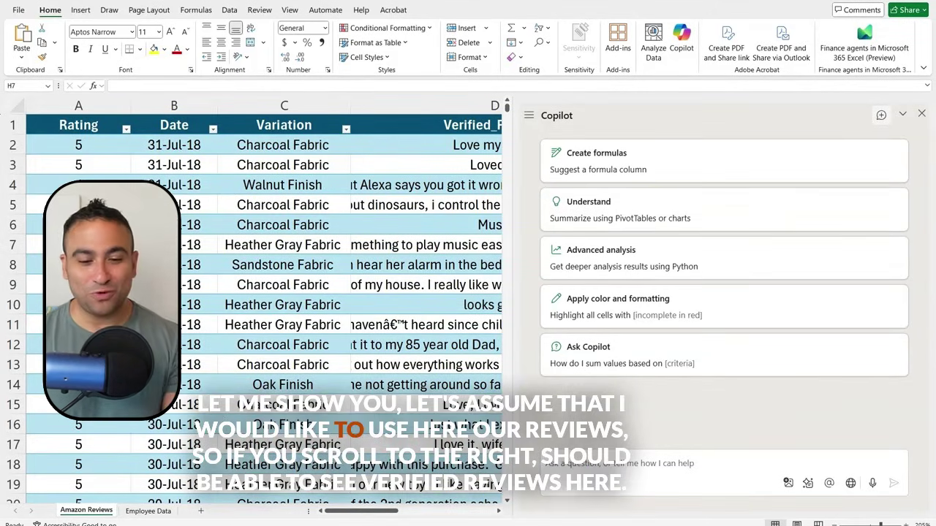
# Widen the sheet to show the Feedback column and send the verified-reviews word cloud prompt
pyautogui.moveTo(342, 513); pyautogui.dragTo(417, 511)
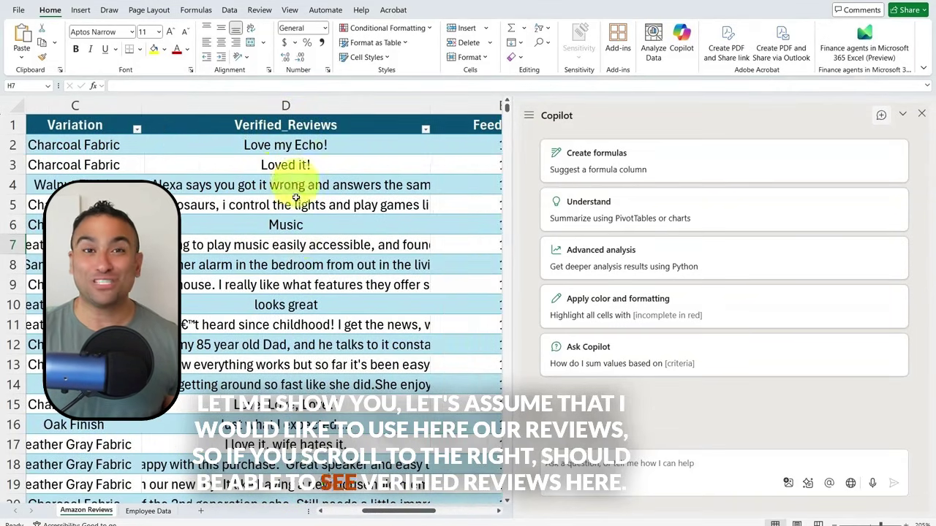
pyautogui.moveTo(512, 234); pyautogui.dragTo(649, 235)
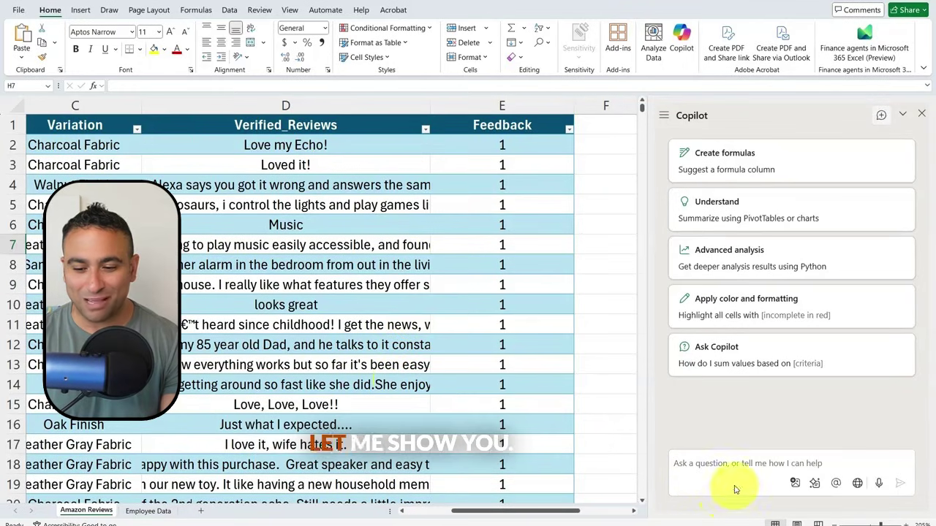
pyautogui.click(729, 464)
pyautogui.write('Generate a word cloud using Python for the verified reviews column')
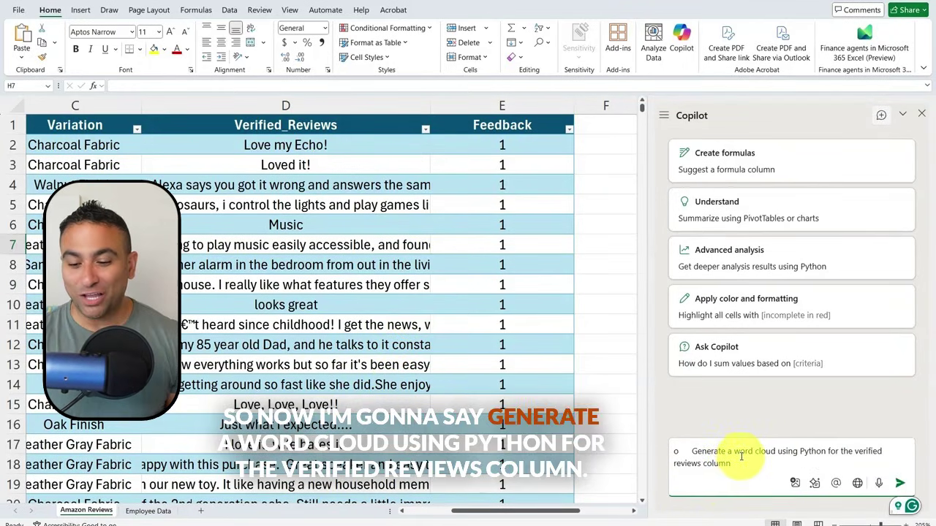
pyautogui.click(899, 484)
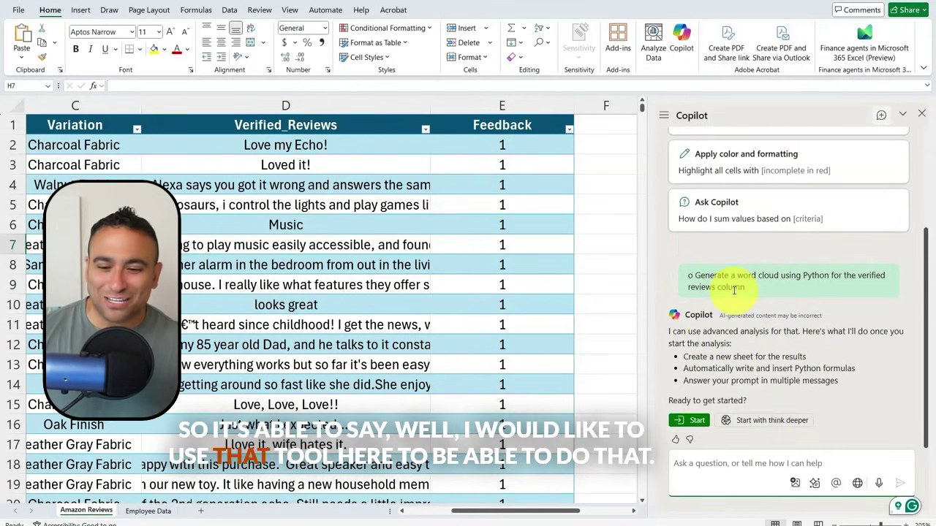
# Start the advanced analysis and scroll to the word cloud at A24 on Analysis1
pyautogui.click(691, 419)
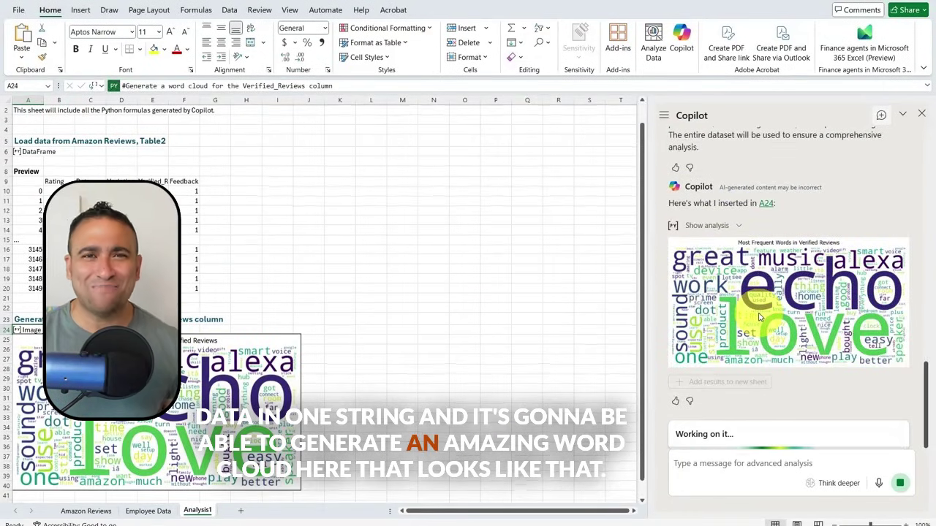
pyautogui.scroll(-2, 184, 405)
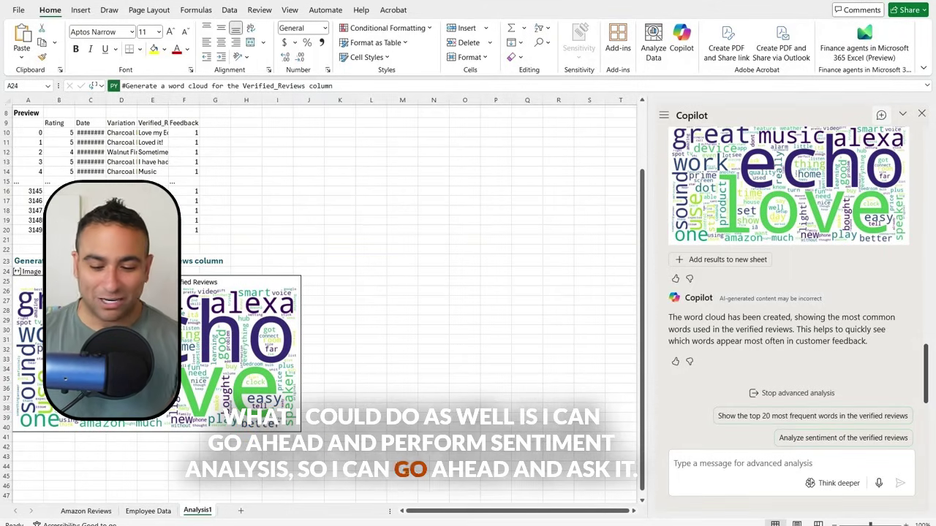
# Ask Copilot 'Analyze the Sentiment of the reviews' to get the sentiment count table
pyautogui.click(724, 461)
pyautogui.write('Analyze the Sentiment of the reviews')
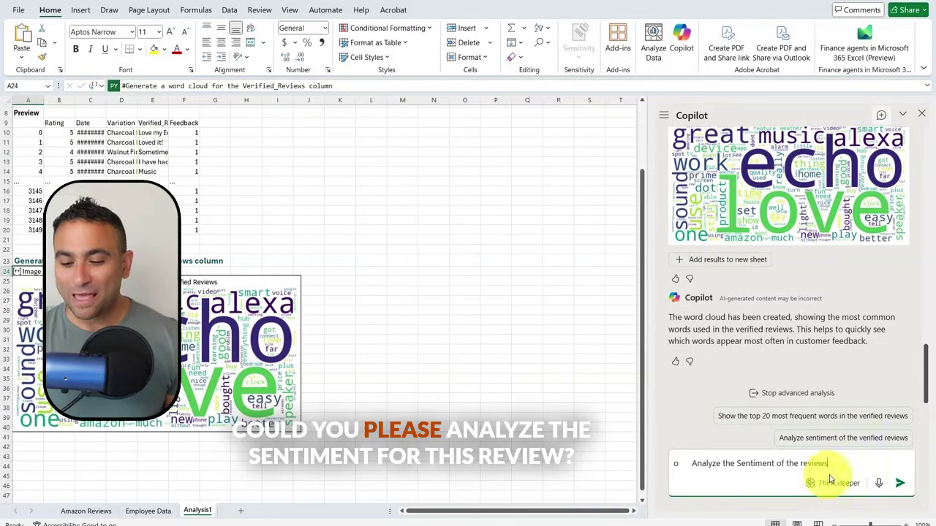
pyautogui.click(899, 483)
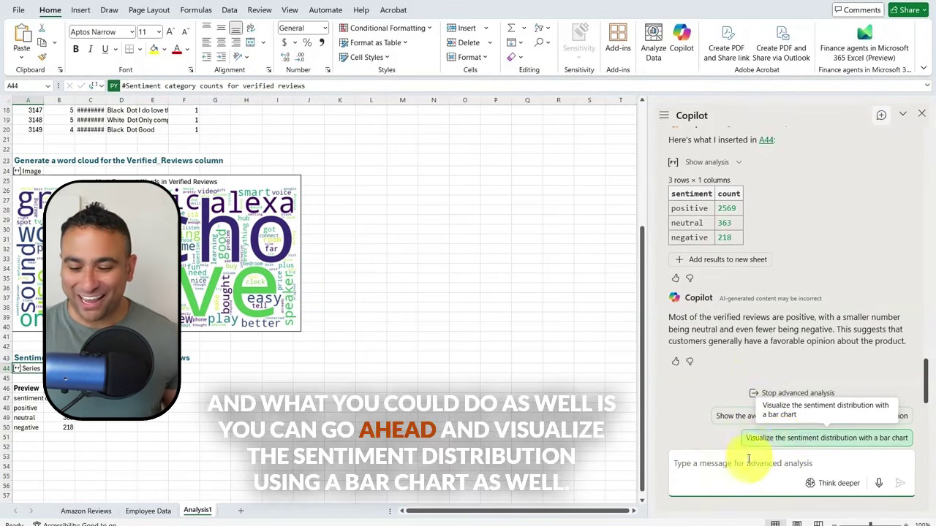
# Add the sentiment distribution bar chart at A54, then stop the advanced analysis
pyautogui.click(804, 438)
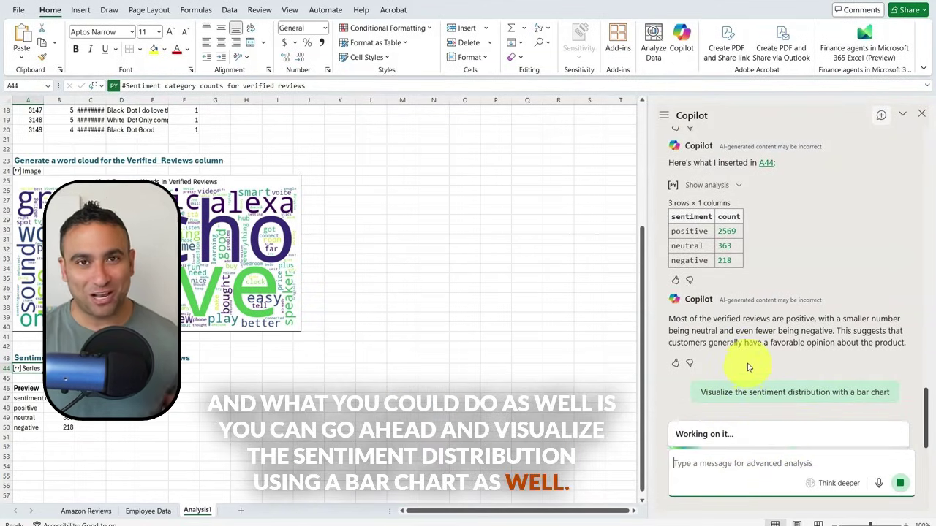
pyautogui.scroll(-4, 263, 285)
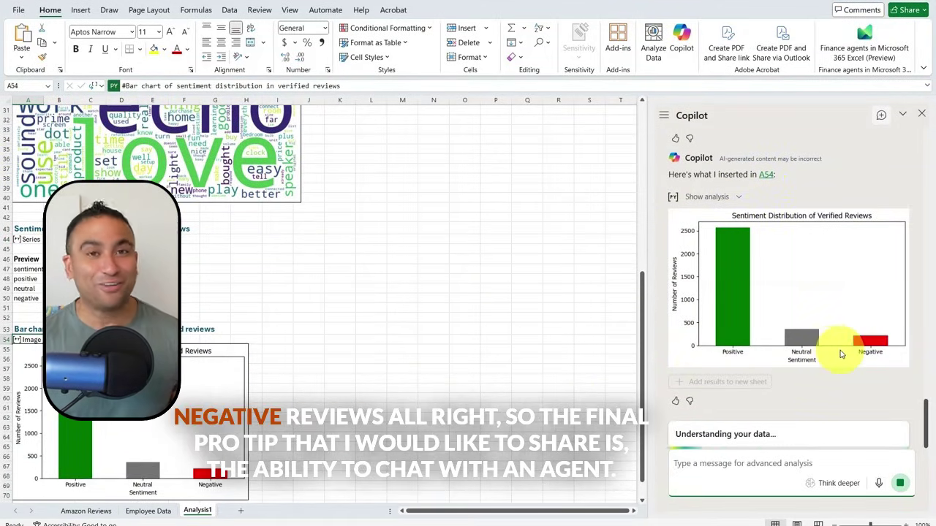
pyautogui.click(900, 482)
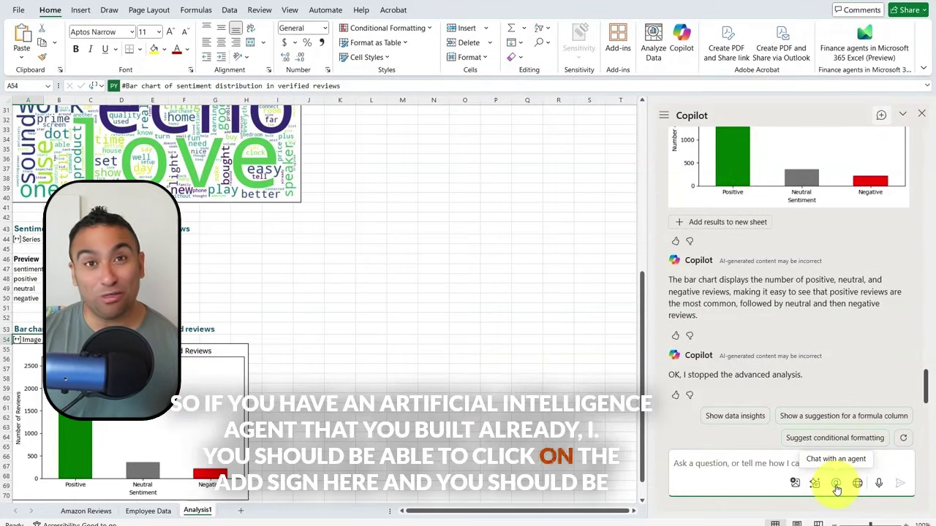
# Check the available Copilot agents, close the list, and open the Prompt Gallery
pyautogui.click(837, 486)
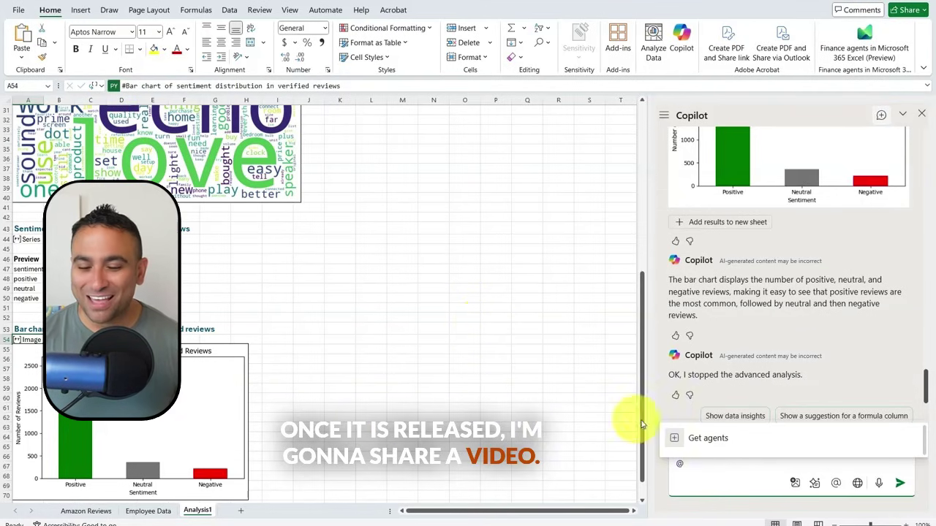
pyautogui.click(902, 358)
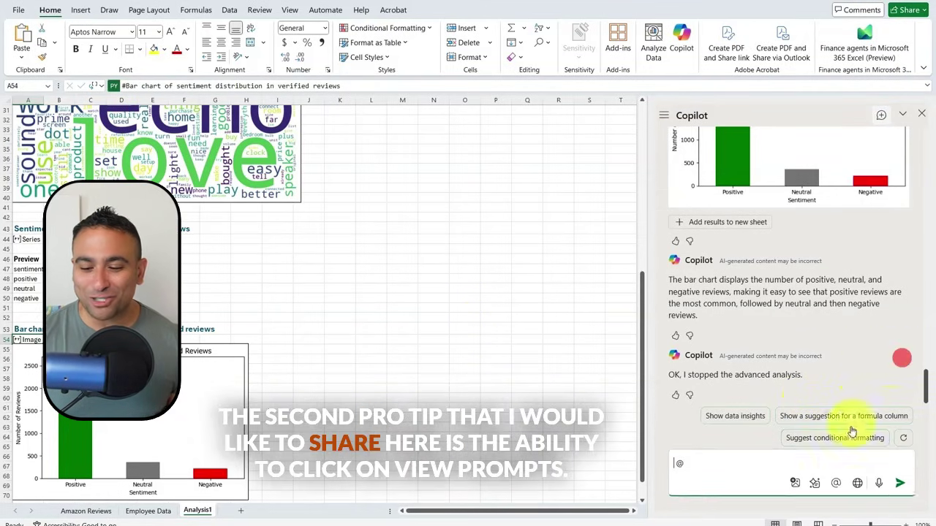
pyautogui.click(815, 484)
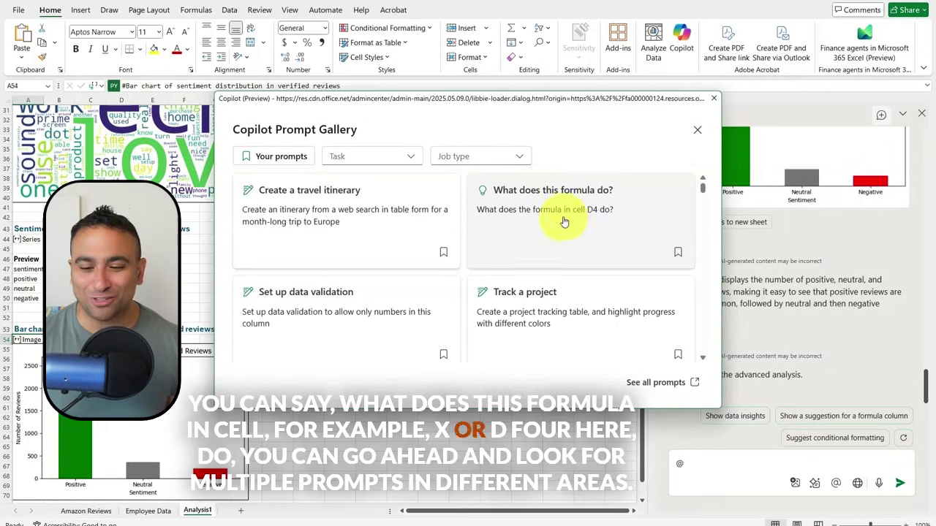
# Filter the gallery to the Energy job type and load the Technical support summary report template prompt
pyautogui.scroll(-3, 414, 231)
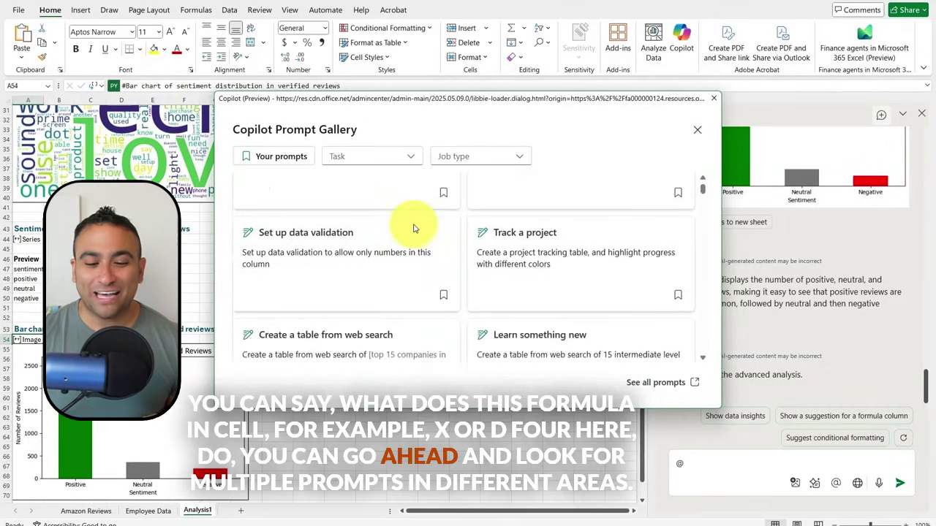
pyautogui.click(355, 160)
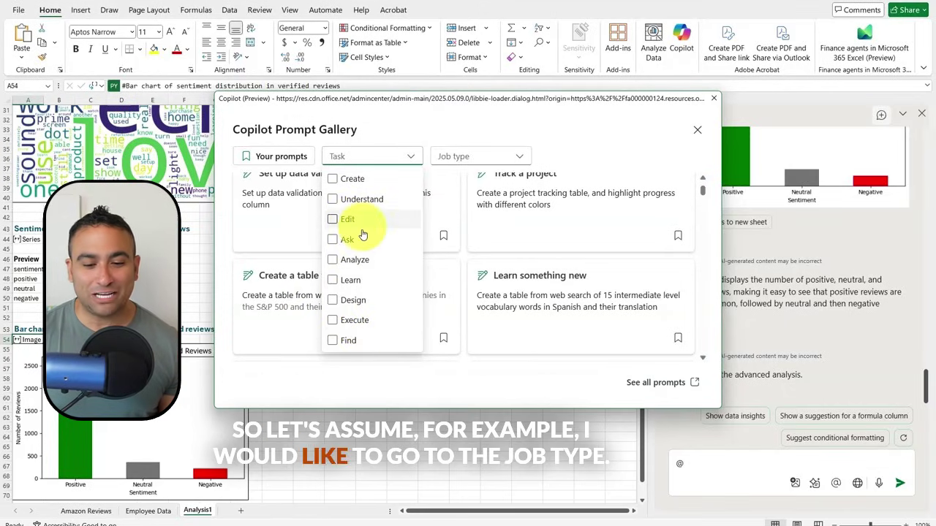
pyautogui.click(464, 158)
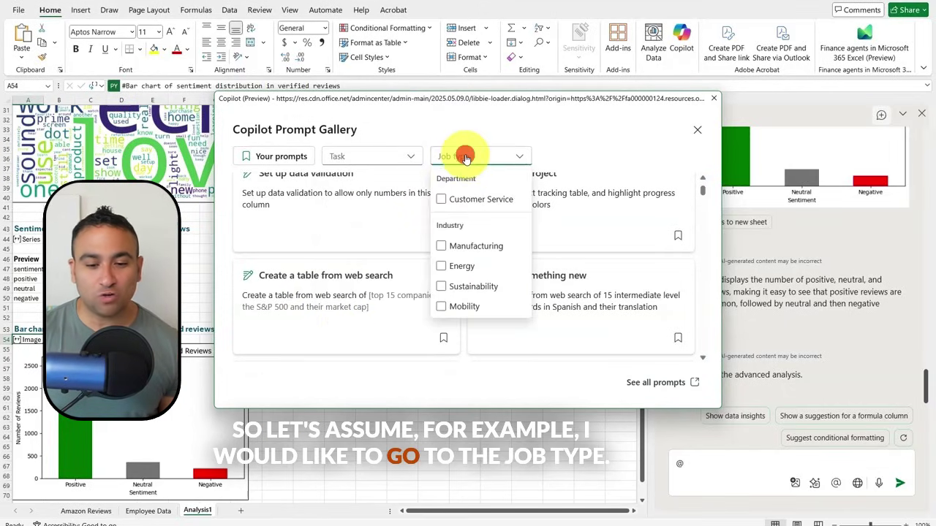
pyautogui.click(471, 269)
pyautogui.click(560, 156)
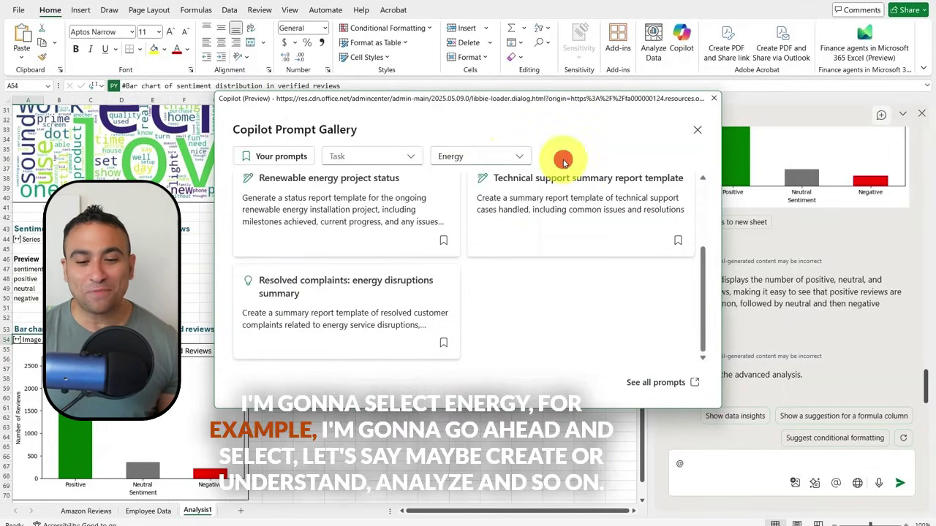
pyautogui.click(388, 159)
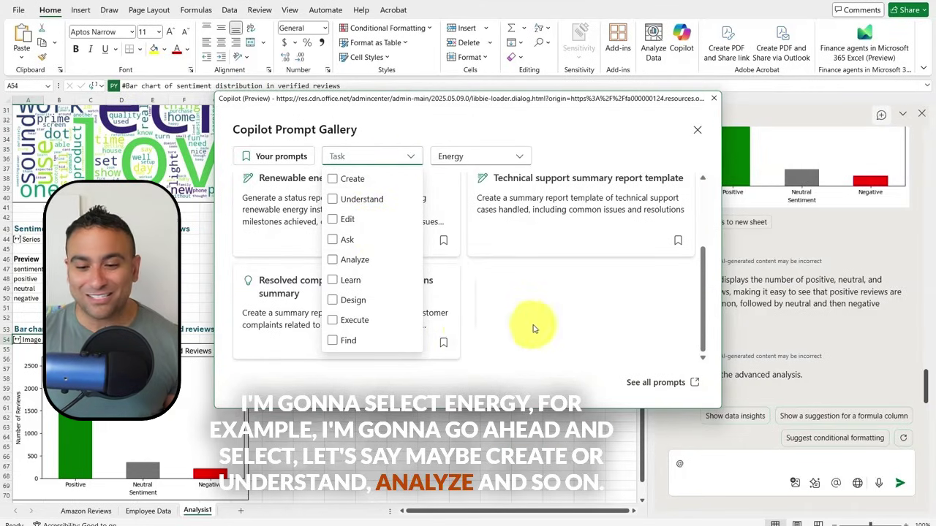
pyautogui.click(563, 318)
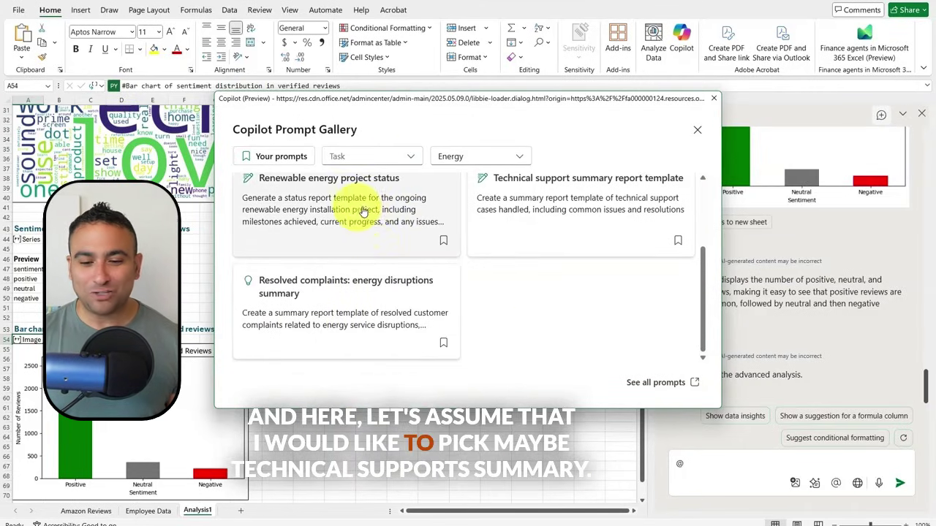
pyautogui.click(550, 204)
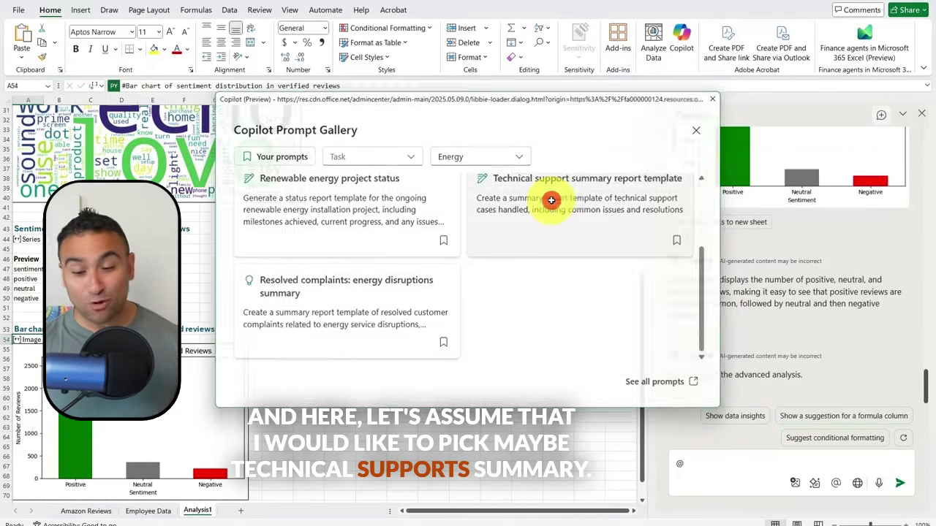
pyautogui.scroll(3, 742, 418)
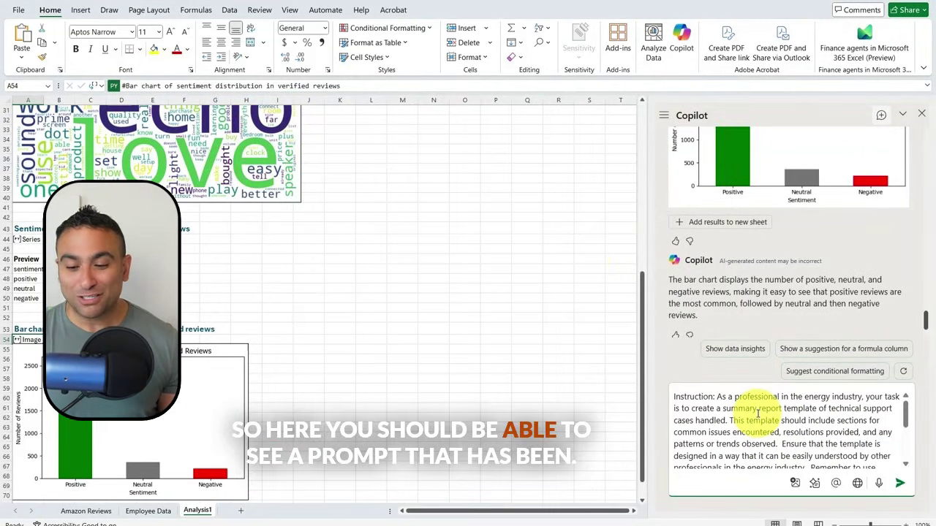